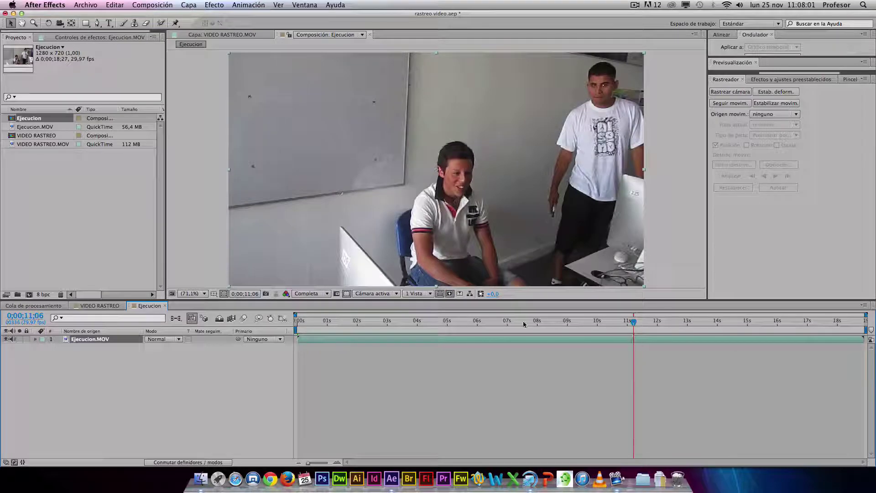
# Start the work area at about 11 s and trim the Ejecucion composition to that work area
pyautogui.press('pagedown')
pyautogui.press('pagedown')
pyautogui.press('pagedown')
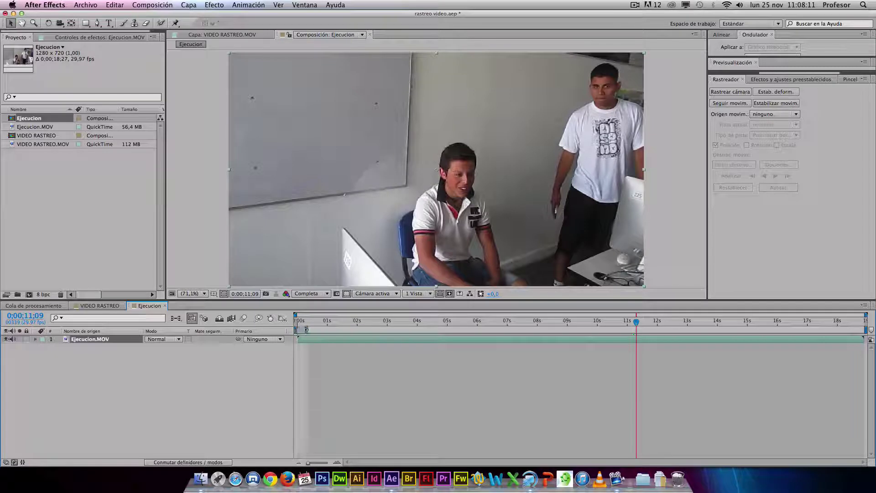
pyautogui.moveTo(306, 329); pyautogui.dragTo(626, 324)
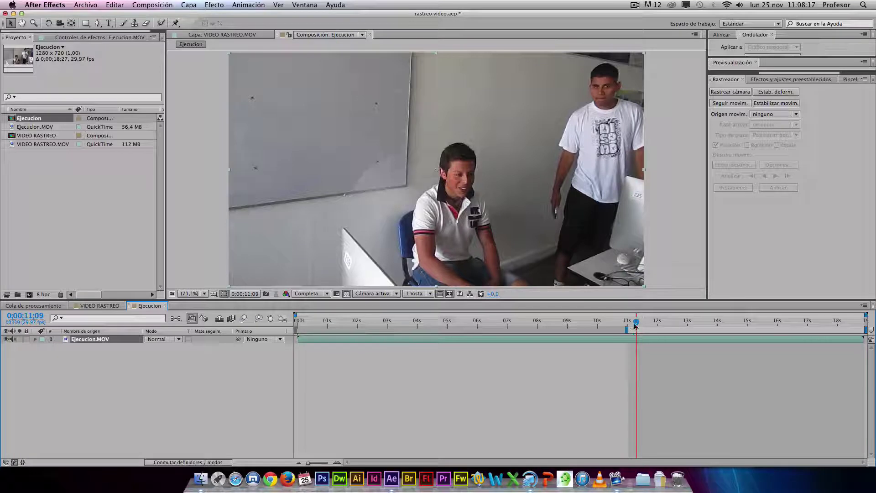
pyautogui.rightClick(666, 329)
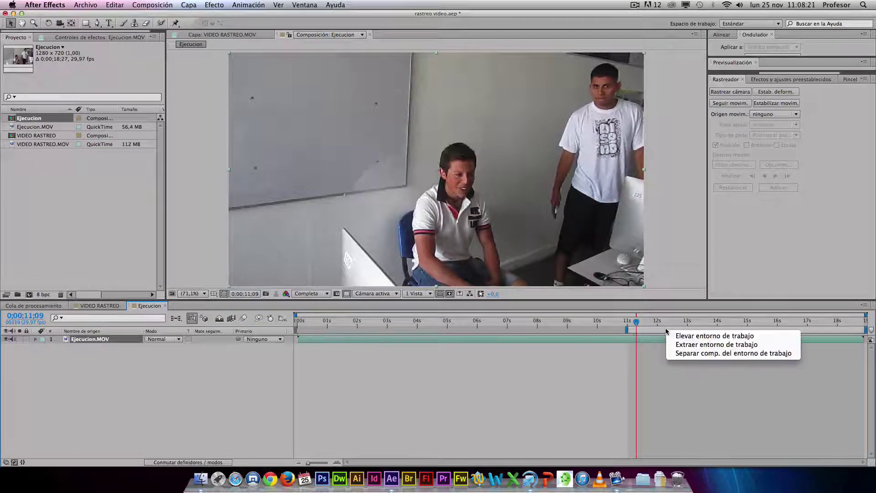
pyautogui.click(687, 354)
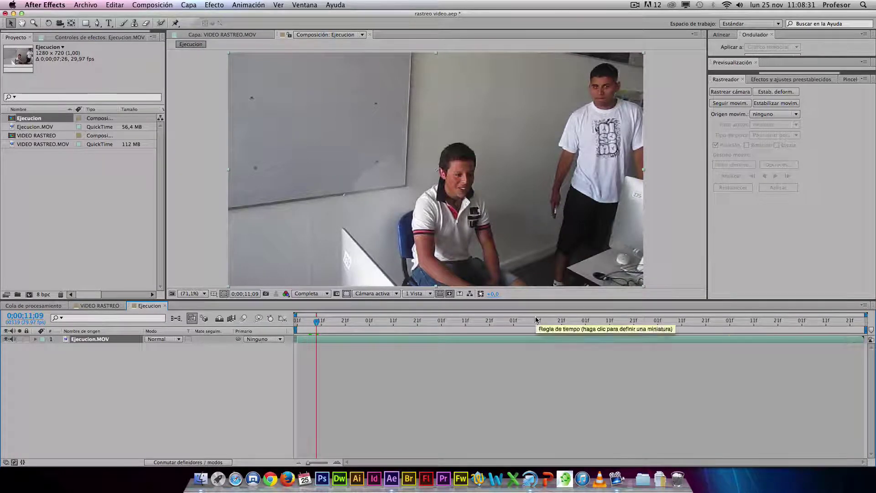
# Move the playhead to 0;00;13;06 and import Muzzle_Flash_01.mov and Muzzle_Flash_18.mov from the VIDEO folder in Finder
pyautogui.moveTo(317, 322); pyautogui.dragTo(451, 317)
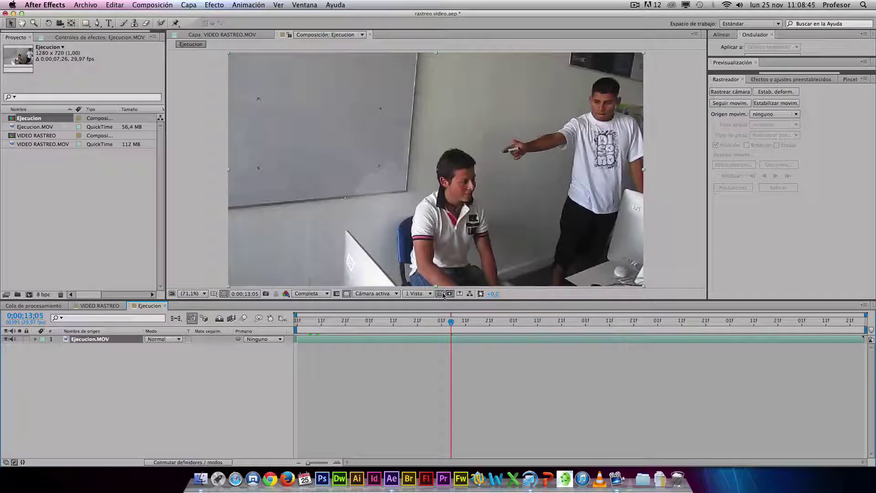
pyautogui.moveTo(452, 325)
pyautogui.mouseDown()
pyautogui.moveTo(464, 324)
pyautogui.moveTo(455, 321)
pyautogui.mouseUp()
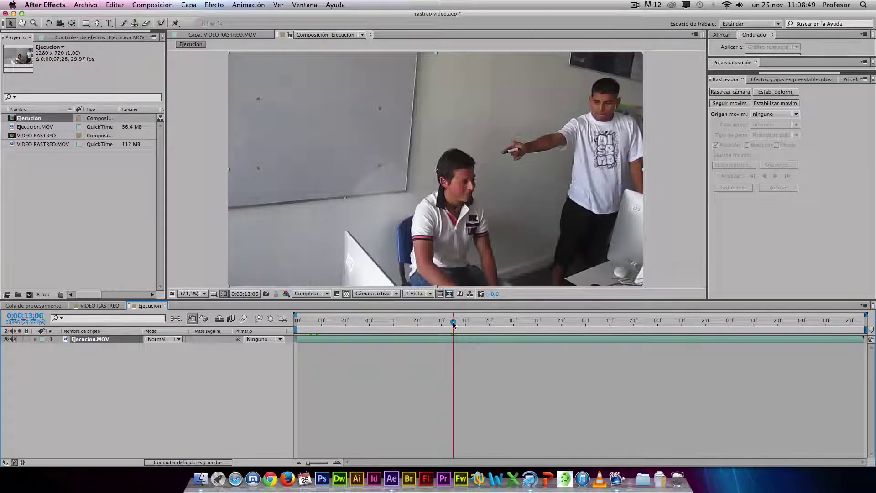
pyautogui.press('super+Tab')
pyautogui.press('super+Tab')
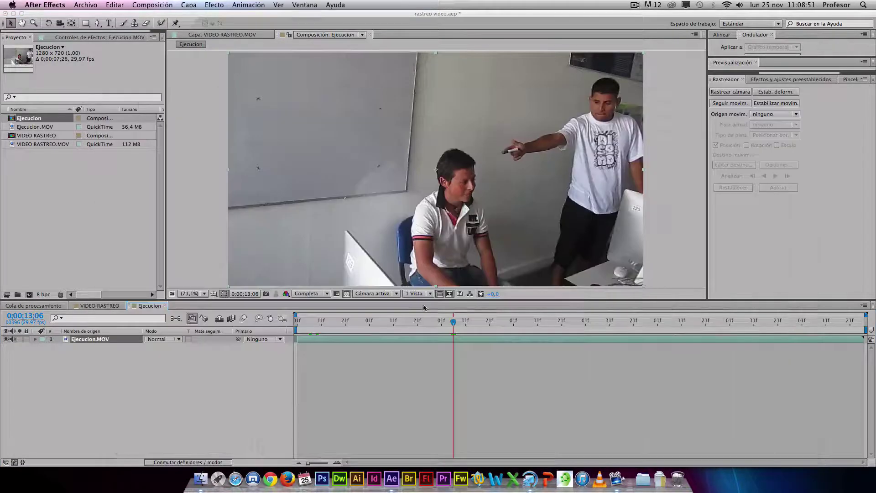
pyautogui.press('super+Tab')
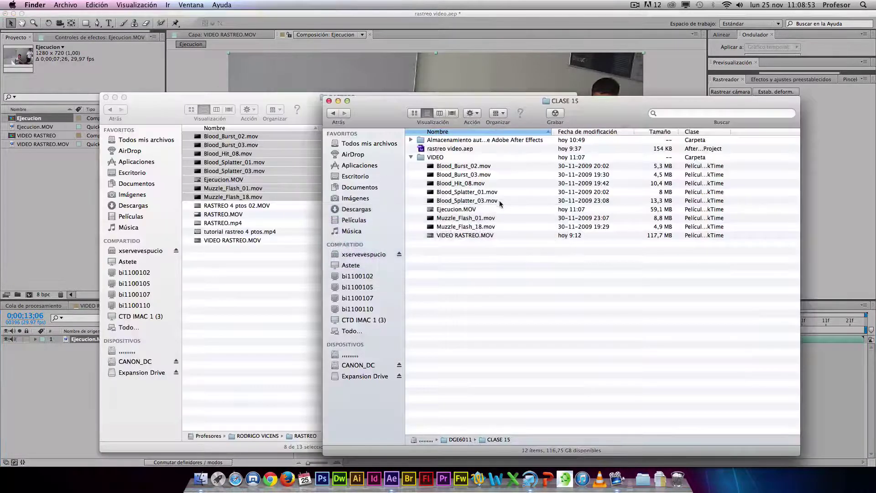
pyautogui.click(457, 227)
pyautogui.keyDown('shift'); pyautogui.click(457, 220); pyautogui.keyUp('shift')
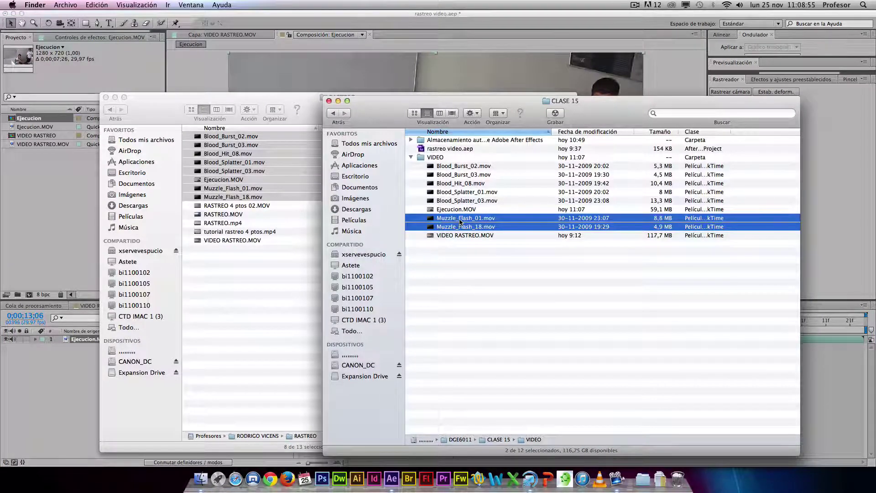
pyautogui.moveTo(460, 222); pyautogui.dragTo(50, 190)
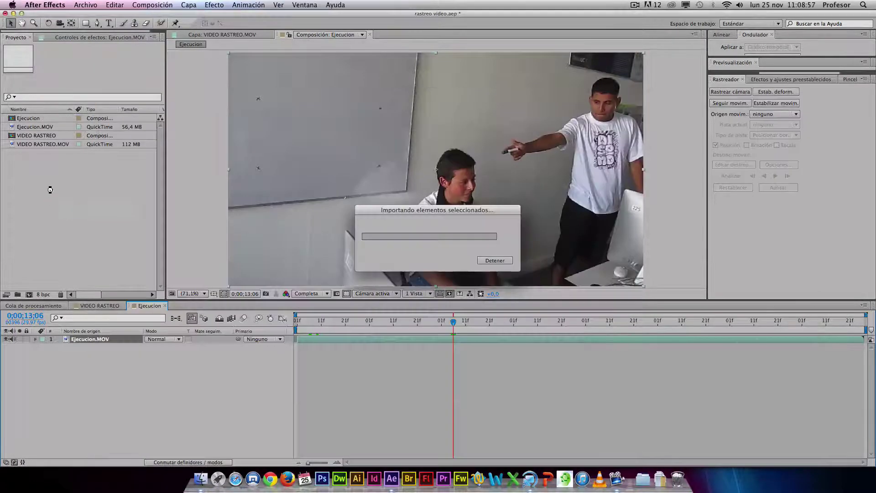
# Add Muzzle_Flash_01.mov above the Ejecucion.MOV layer and align its start with the playhead at 0;00;13;06
pyautogui.click(30, 137)
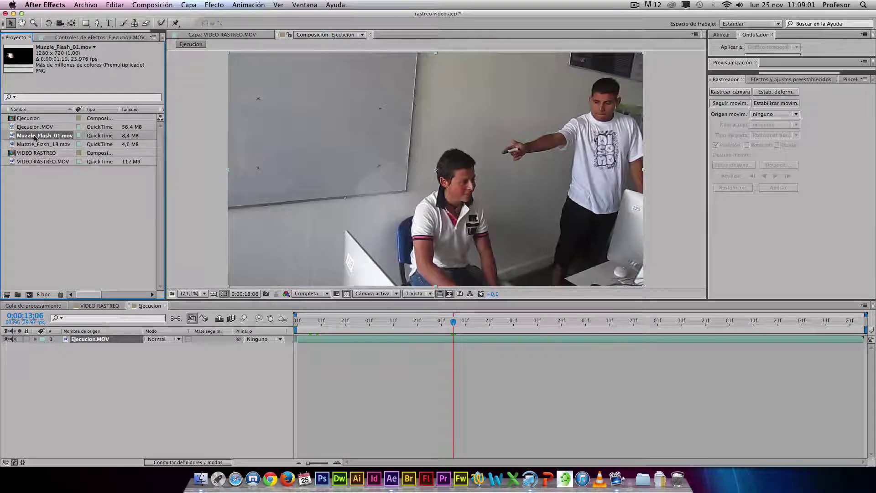
pyautogui.moveTo(35, 136); pyautogui.dragTo(419, 181)
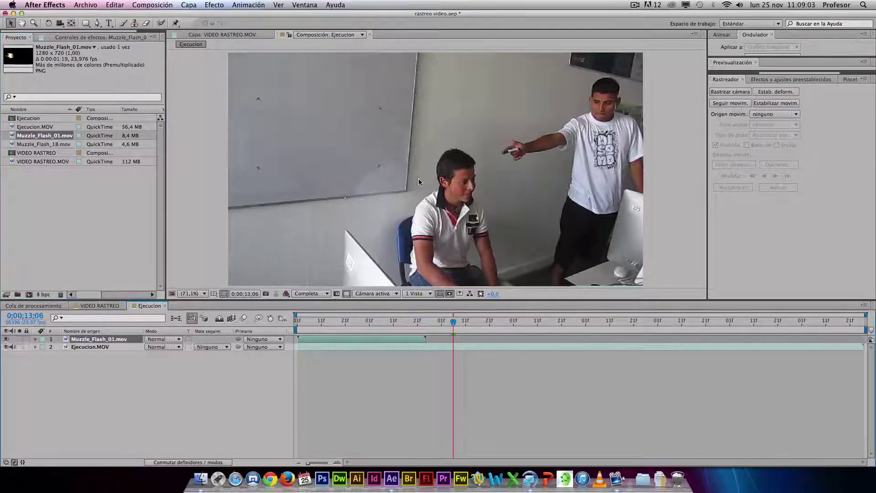
pyautogui.moveTo(417, 340); pyautogui.dragTo(489, 340)
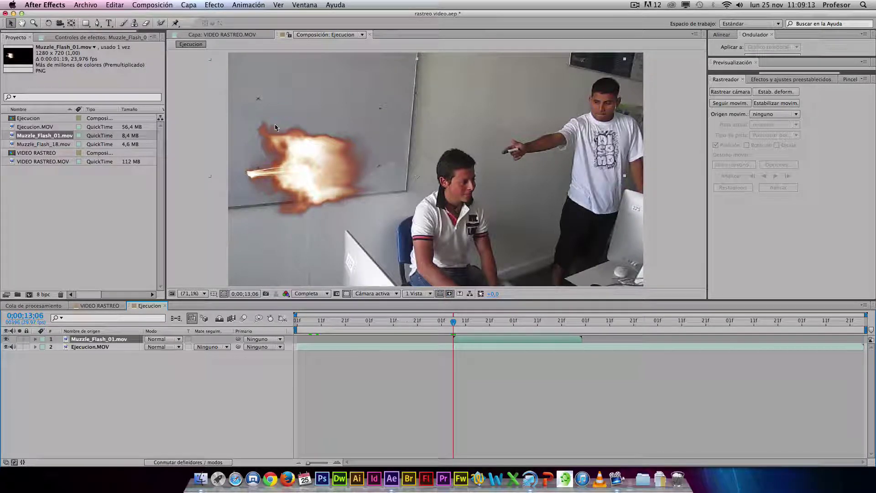
# Rotate the muzzle flash about half a turn so it fires from the standing man's hand toward the seated man
pyautogui.press('w')
pyautogui.moveTo(276, 127); pyautogui.dragTo(488, 164)
pyautogui.press('v')
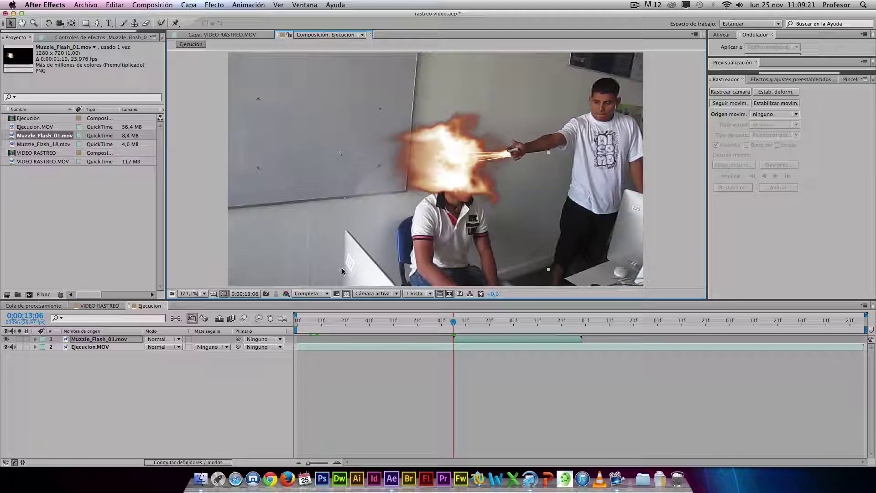
# Scale the muzzle flash to 53% and move it back to the tip of the standing man's marker
pyautogui.press('s')
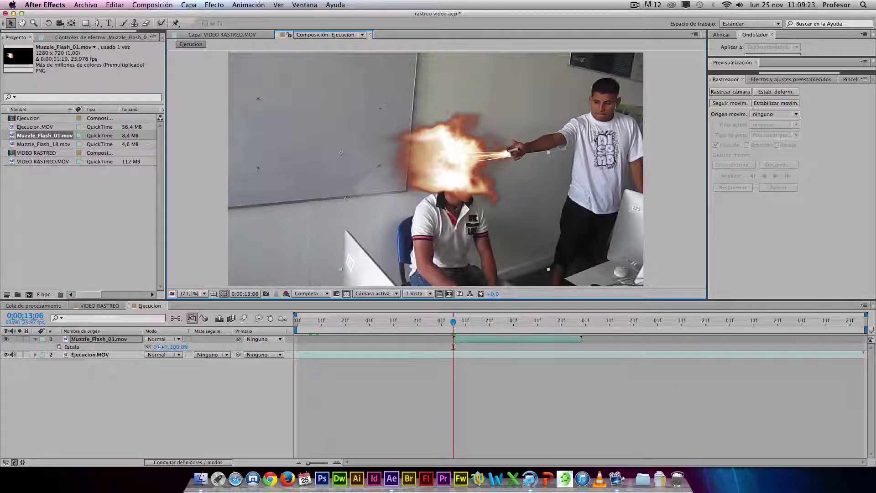
pyautogui.moveTo(165, 347)
pyautogui.mouseDown()
pyautogui.moveTo(124, 347)
pyautogui.moveTo(173, 348)
pyautogui.mouseUp()
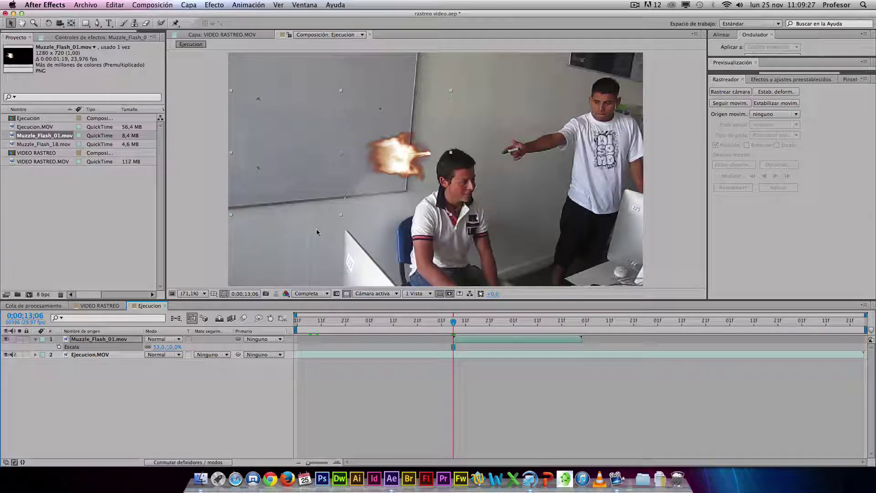
pyautogui.moveTo(388, 176); pyautogui.dragTo(459, 178)
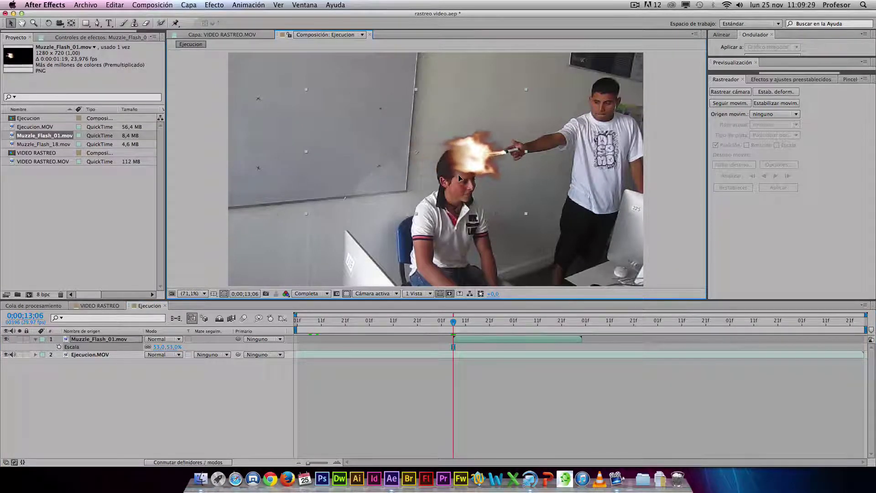
# Tilt the muzzle flash slightly to match the marker's angle, realign it with the tip, and deselect the layer
pyautogui.press('w')
pyautogui.moveTo(387, 145); pyautogui.dragTo(387, 150)
pyautogui.press('v')
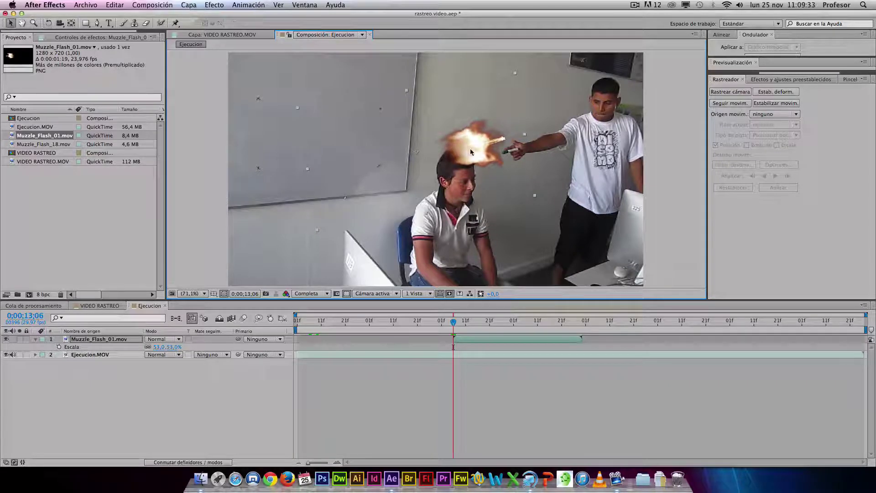
pyautogui.moveTo(471, 151); pyautogui.dragTo(478, 164)
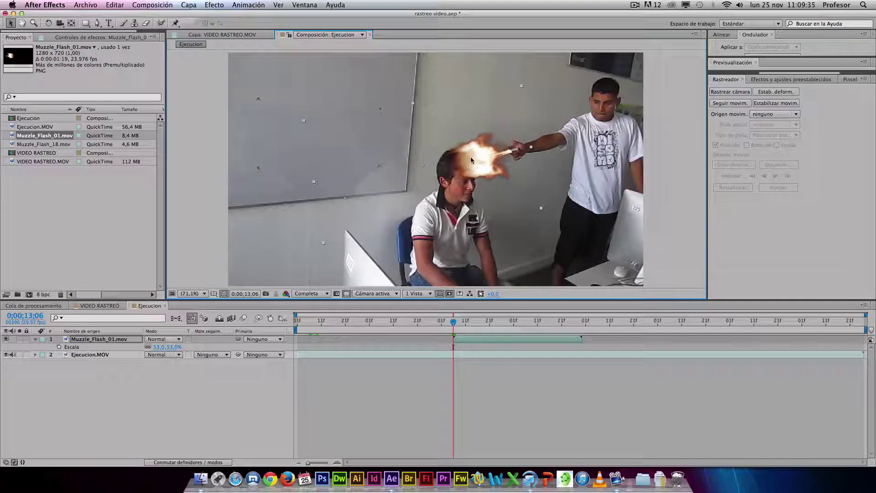
pyautogui.click(472, 372)
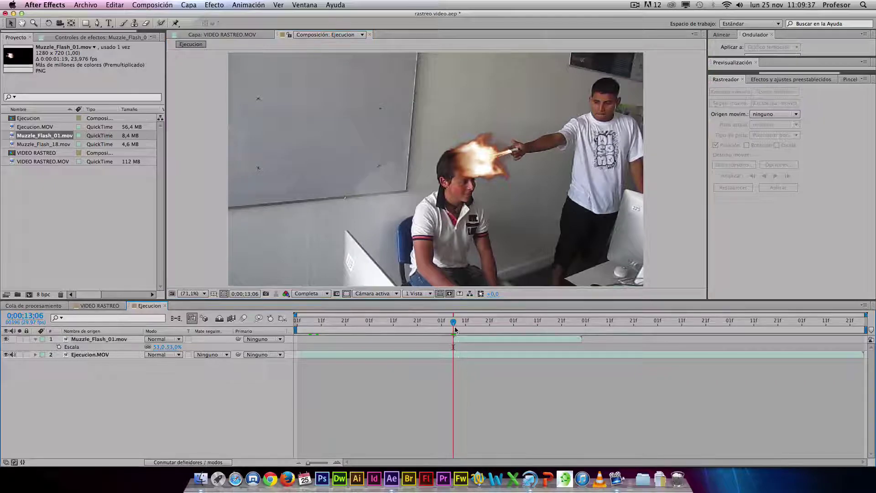
# Shift the muzzle flash layer about two frames later, check its timing against the shot, and park the playhead at 0;00;13;09
pyautogui.click(446, 322)
pyautogui.moveTo(446, 322); pyautogui.dragTo(468, 324)
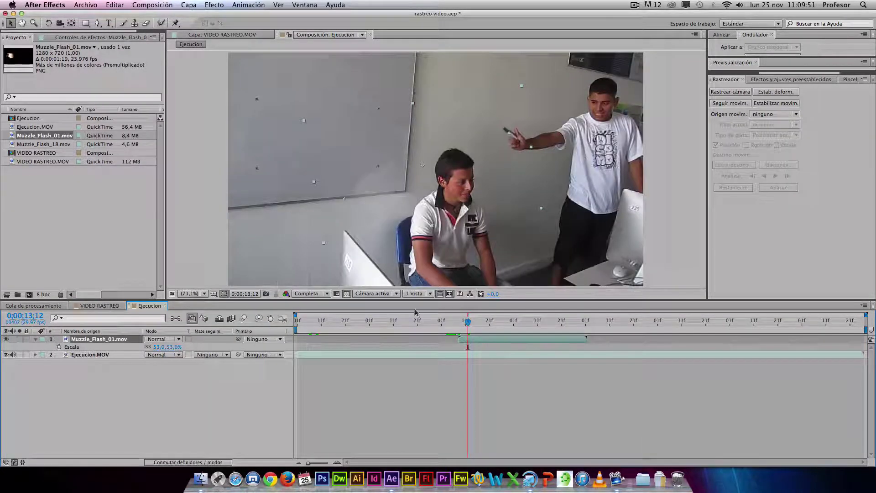
pyautogui.moveTo(479, 325)
pyautogui.mouseDown()
pyautogui.moveTo(546, 325)
pyautogui.moveTo(482, 325)
pyautogui.mouseUp()
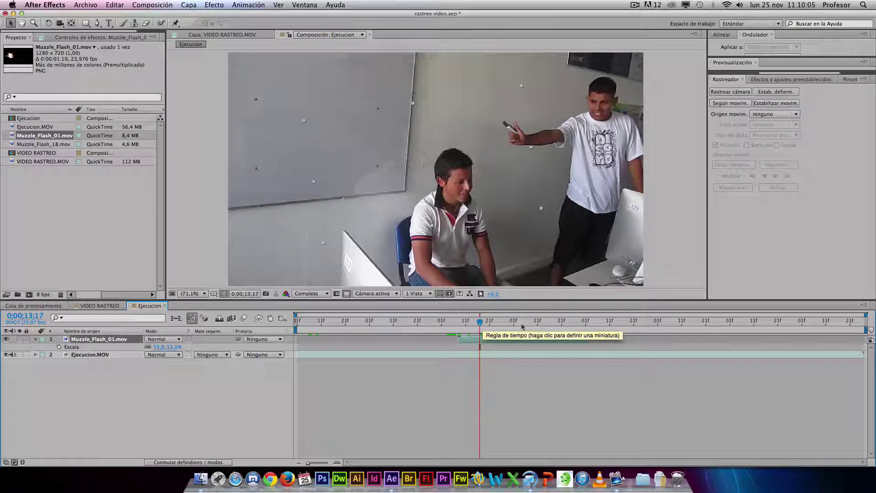
pyautogui.moveTo(479, 322); pyautogui.dragTo(461, 322)
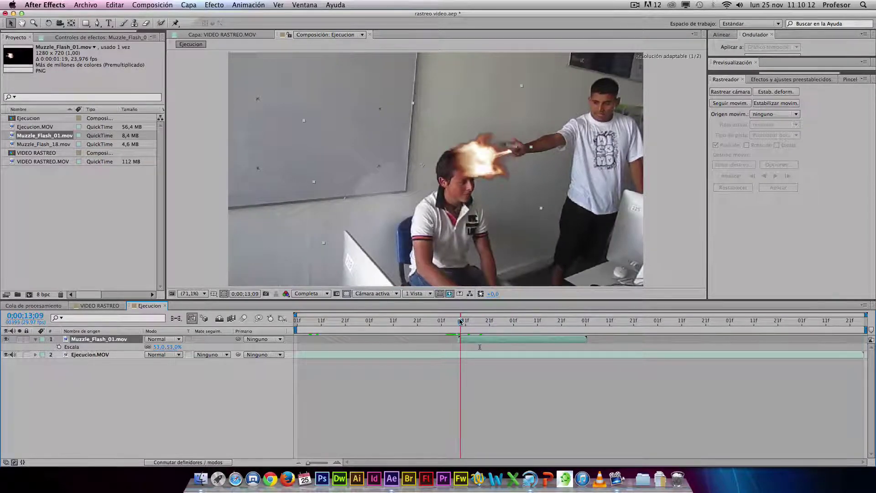
# Import Blood_Burst_02, Blood_Burst_03, Blood_Hit_08, Blood_Splatter_01 and Blood_Splatter_03 from the VIDEO folder in Finder
pyautogui.click(48, 193)
pyautogui.press('super+Tab')
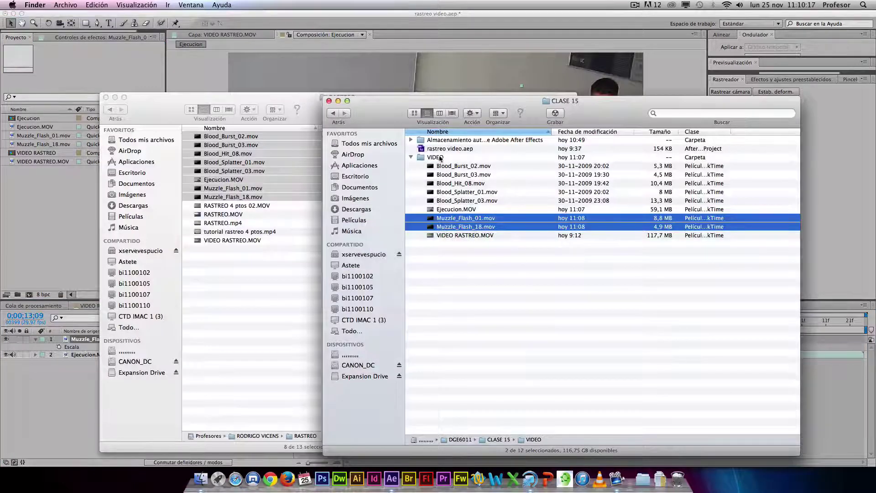
pyautogui.click(444, 167)
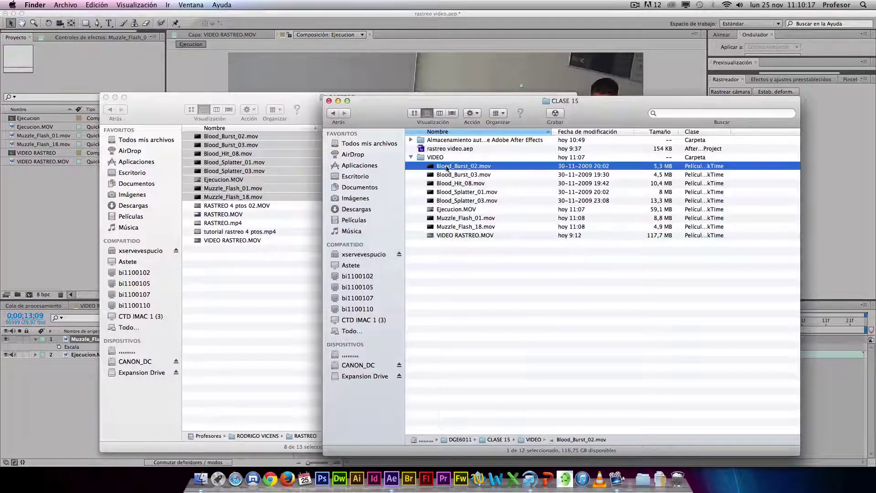
pyautogui.keyDown('shift'); pyautogui.click(454, 201); pyautogui.keyUp('shift')
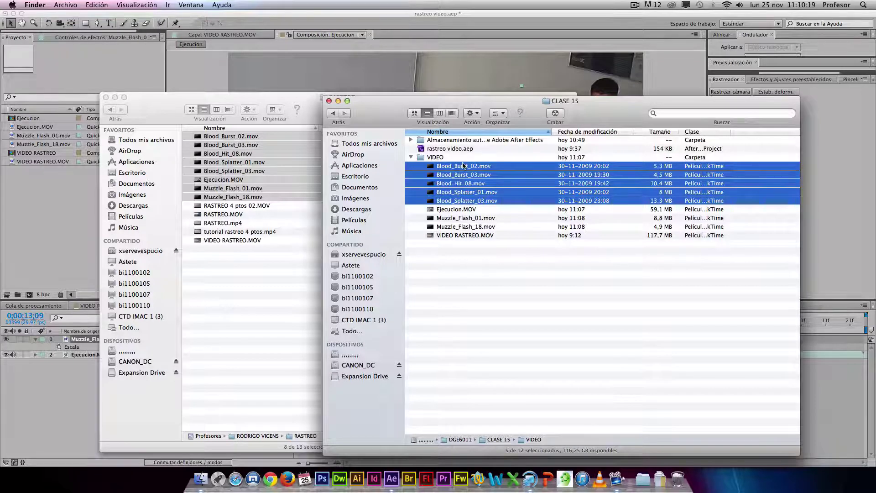
pyautogui.moveTo(463, 165); pyautogui.dragTo(21, 190)
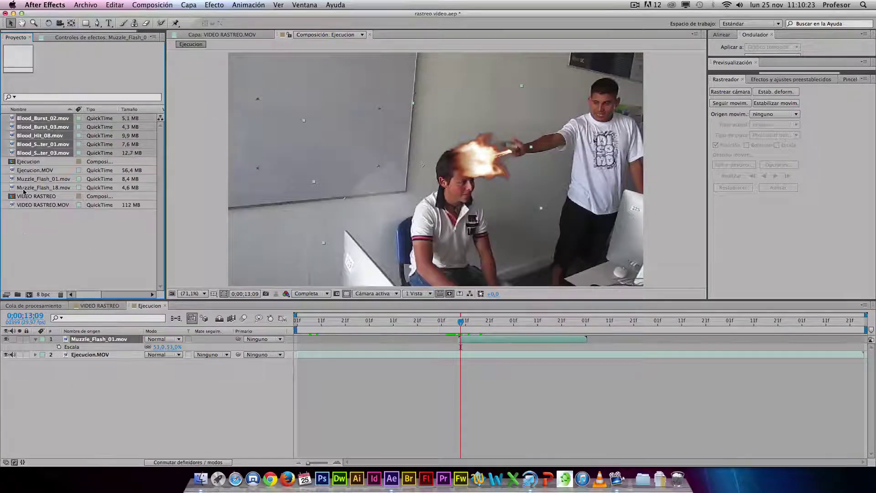
pyautogui.click(79, 223)
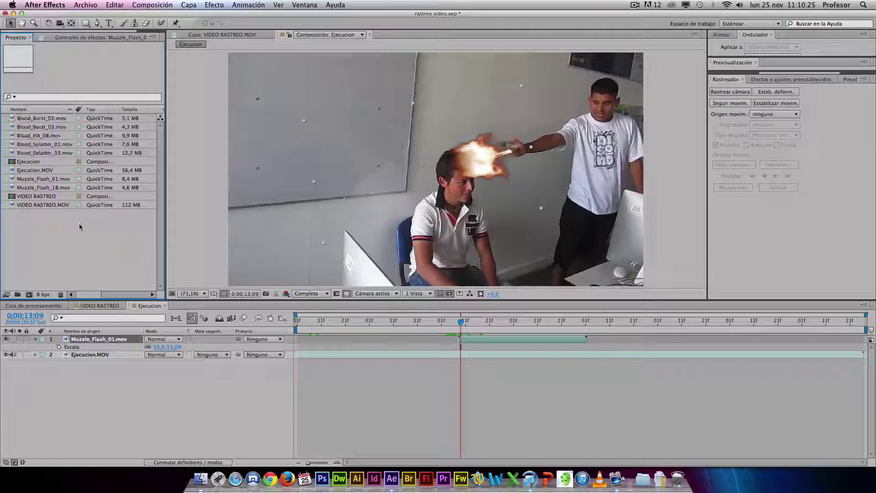
# Preview the Blood_Splatter_03.mov footage by scrubbing through it, and close its viewer
pyautogui.doubleClick(25, 154)
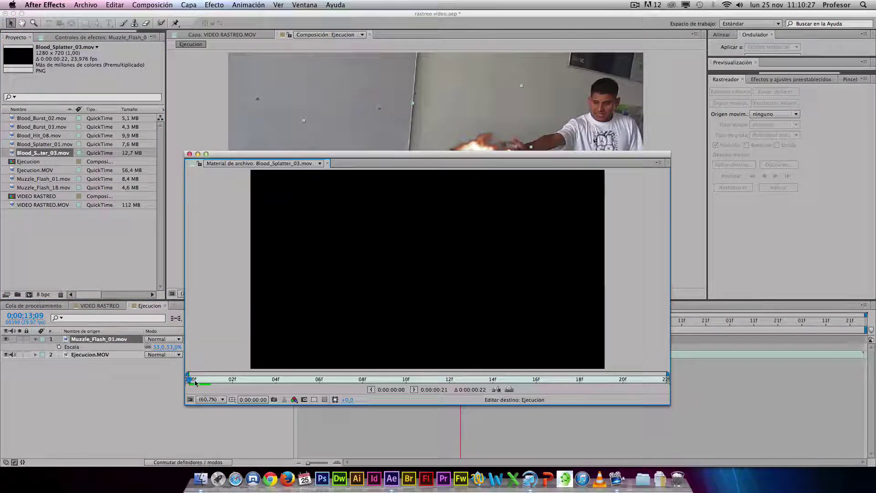
pyautogui.moveTo(323, 380); pyautogui.dragTo(340, 378)
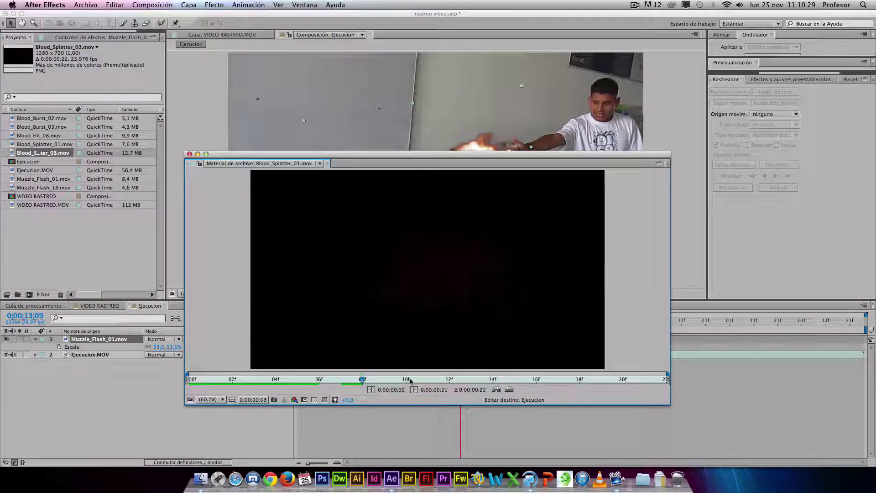
pyautogui.moveTo(411, 381); pyautogui.dragTo(580, 379)
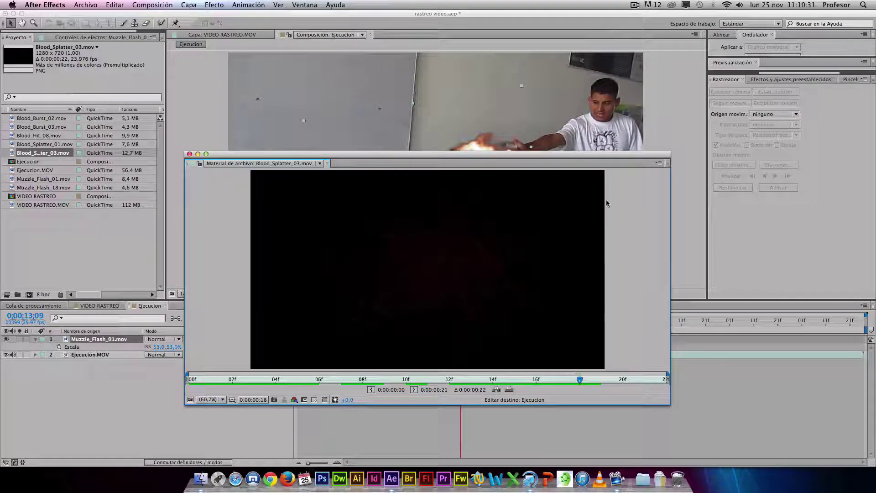
pyautogui.click(189, 154)
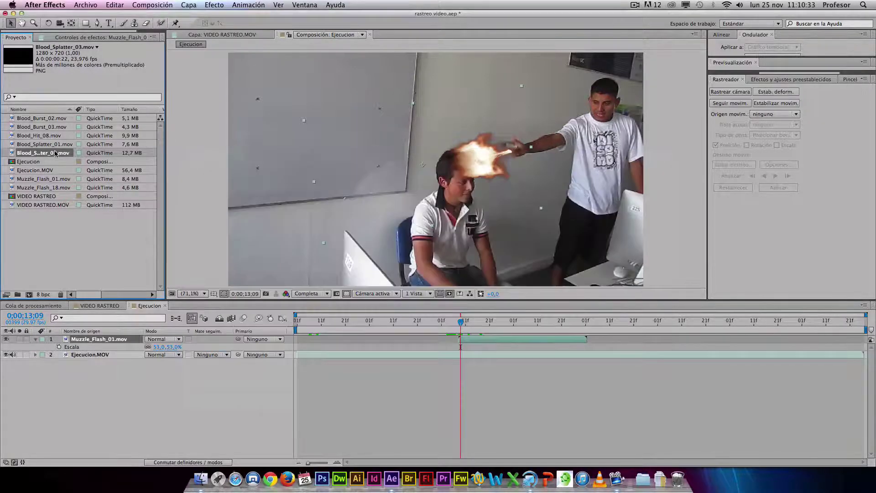
# Add Blood_Splatter_03.mov above the muzzle flash layer, shrink it, and position it over the whiteboard behind the seated man's head
pyautogui.moveTo(54, 154); pyautogui.dragTo(444, 339)
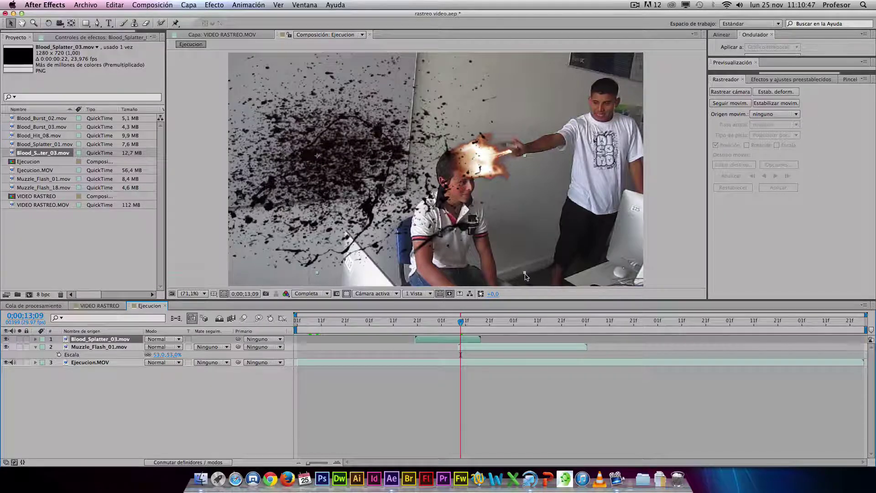
pyautogui.moveTo(525, 273); pyautogui.dragTo(440, 228)
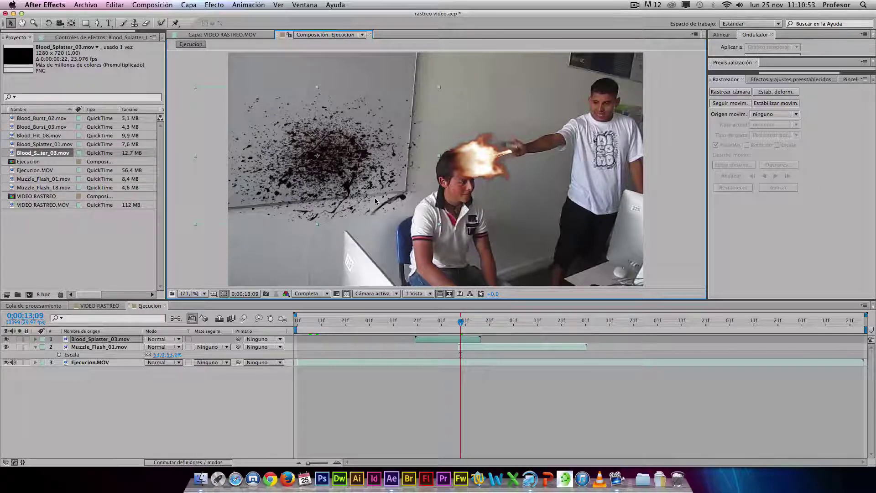
pyautogui.moveTo(337, 179); pyautogui.dragTo(338, 188)
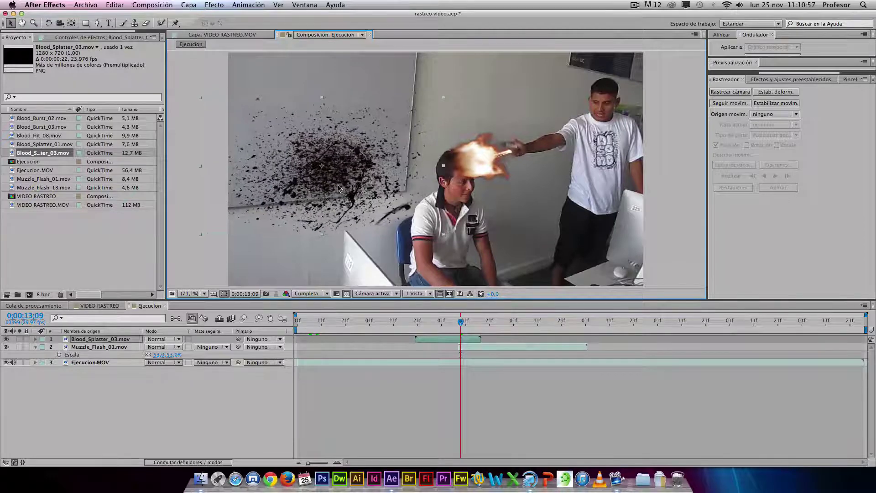
# Shrink the Blood_Splatter_03.mov layer slightly around its centre on the whiteboard
pyautogui.moveTo(444, 98)
pyautogui.mouseDown()
pyautogui.moveTo(425, 110)
pyautogui.moveTo(431, 106)
pyautogui.mouseUp()
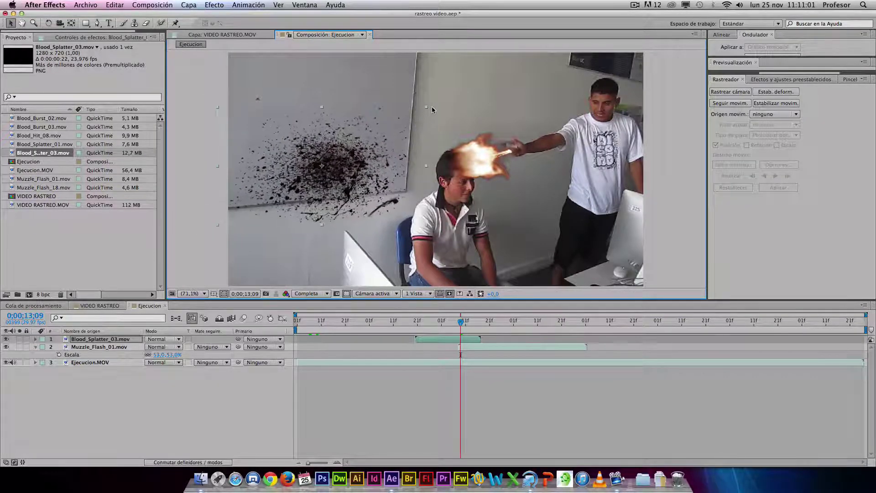
# Preview the Blood_Burst_03.mov footage by stepping through its first frames, and close its viewer
pyautogui.click(27, 144)
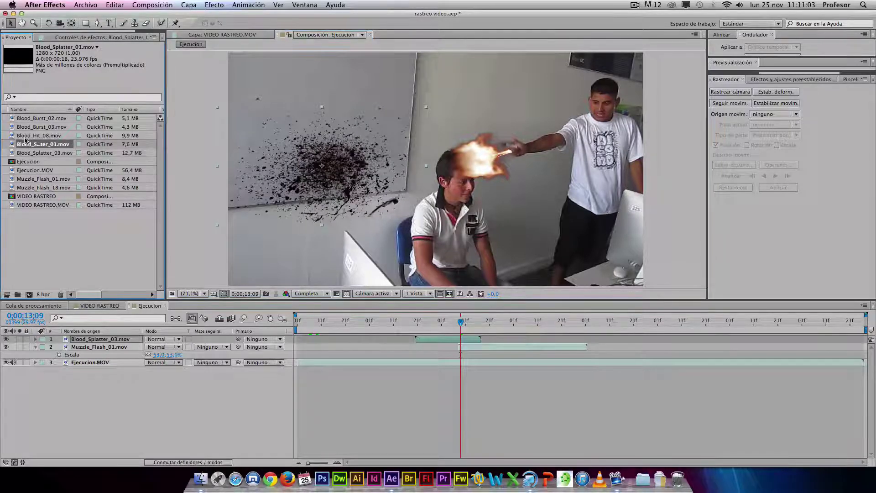
pyautogui.click(25, 128)
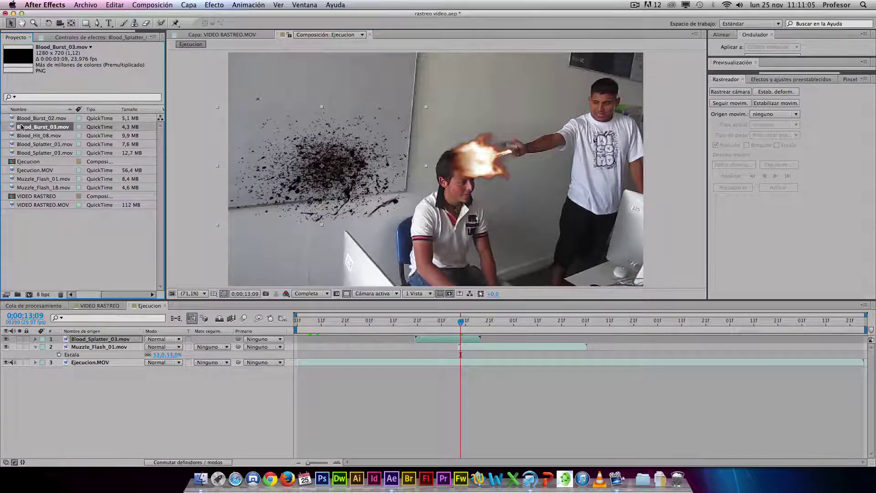
pyautogui.doubleClick(25, 128)
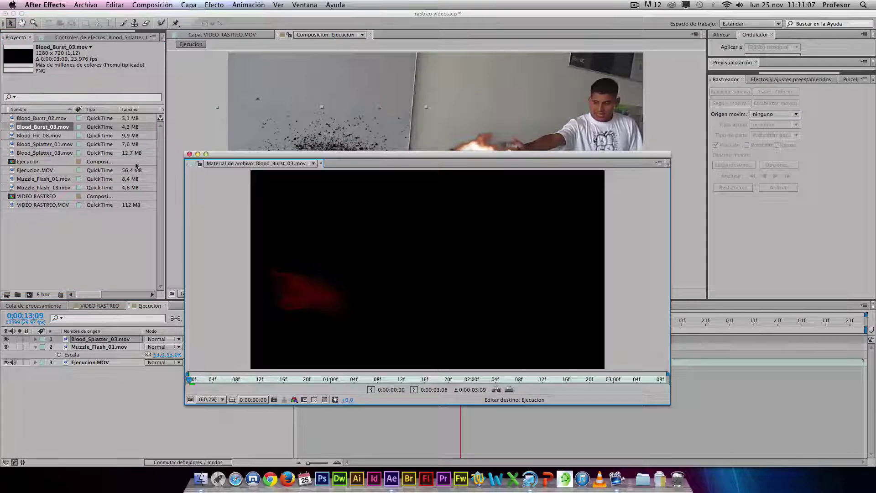
pyautogui.press('space')
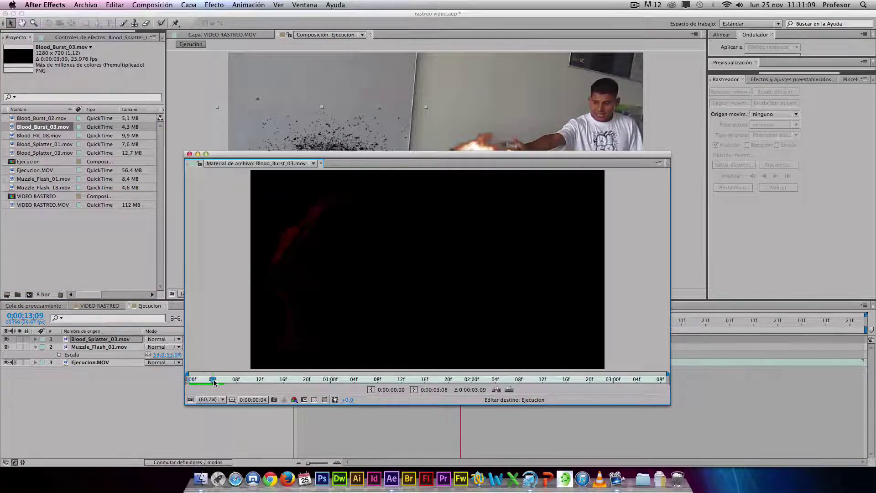
pyautogui.click(189, 154)
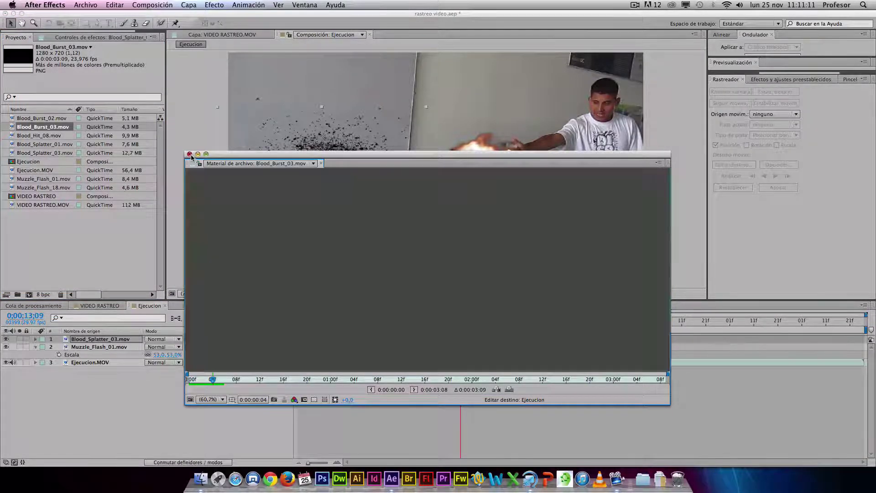
# Add Blood_Burst_03.mov as the top layer, start it just before the playhead at 0;00;13;09, and shift it over the whiteboard
pyautogui.moveTo(26, 129); pyautogui.dragTo(386, 202)
pyautogui.moveTo(381, 339); pyautogui.dragTo(533, 340)
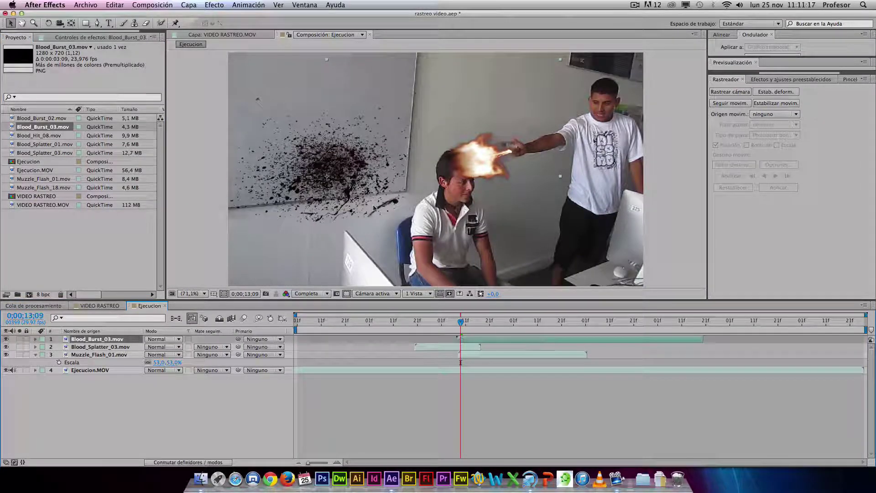
pyautogui.click(469, 194)
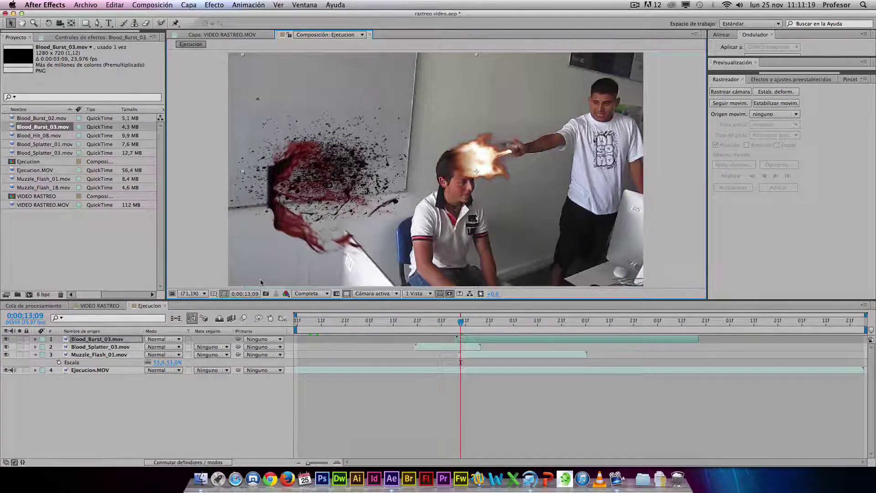
# Scale the Blood_Burst_03.mov layer to 39%, rotate it slightly, and place the burst at the back of the seated man's head
pyautogui.press('s')
pyautogui.moveTo(167, 347); pyautogui.dragTo(135, 349)
pyautogui.press('w')
pyautogui.moveTo(394, 157); pyautogui.dragTo(442, 185)
pyautogui.press('v')
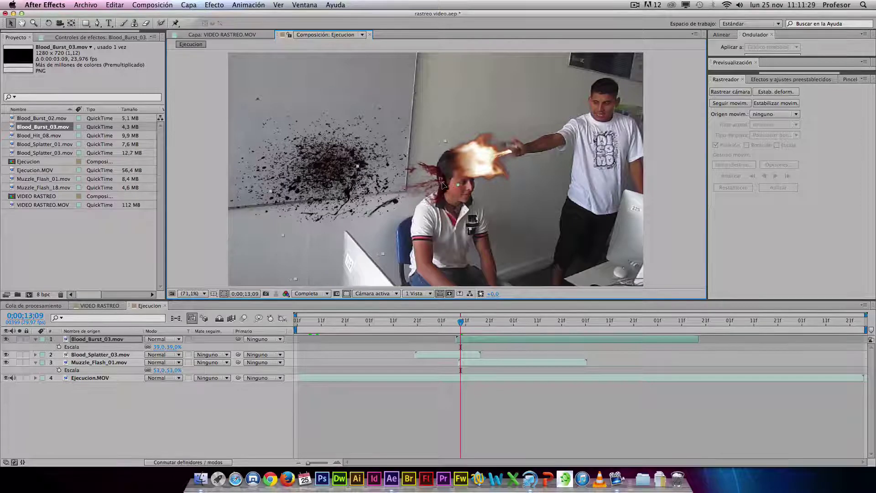
# Slide the Blood_Splatter_03.mov layer later so it starts together with the muzzle flash, and check the timing up to 0;00;13;26
pyautogui.moveTo(461, 322)
pyautogui.mouseDown()
pyautogui.moveTo(450, 322)
pyautogui.moveTo(467, 327)
pyautogui.mouseUp()
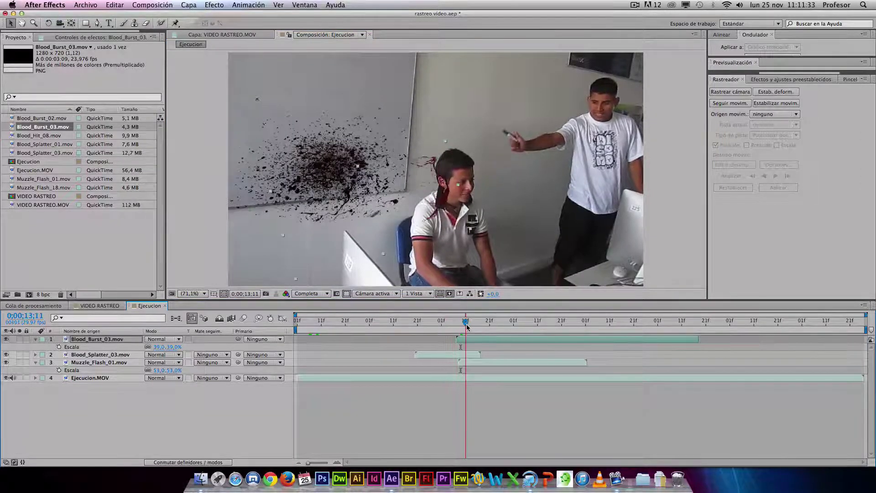
pyautogui.click(474, 366)
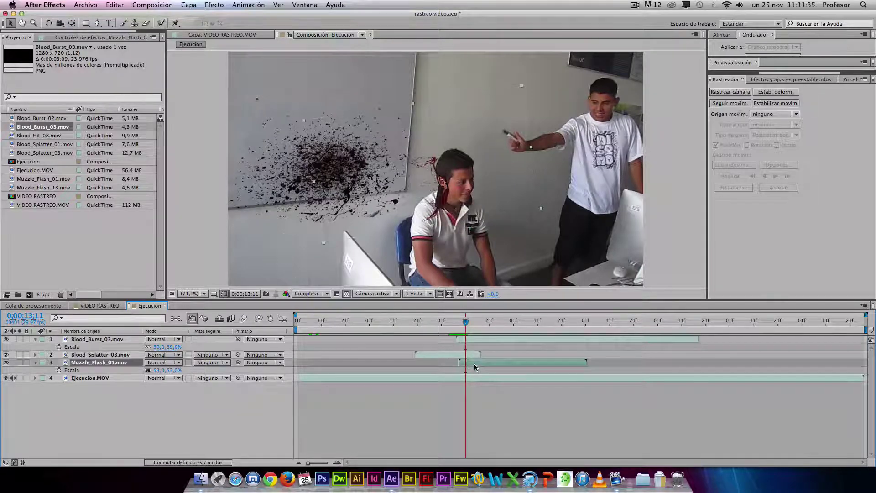
pyautogui.moveTo(460, 356); pyautogui.dragTo(504, 360)
pyautogui.moveTo(472, 326); pyautogui.dragTo(503, 328)
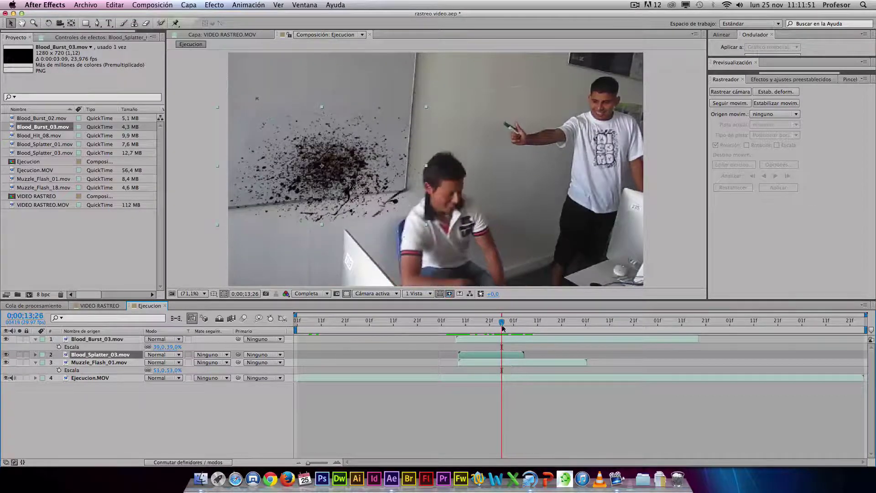
# Enable time remapping on Blood_Splatter_03.mov, extend it slightly past the burst layer's end, and move its last keyframe about nine frames after the first
pyautogui.rightClick(509, 359)
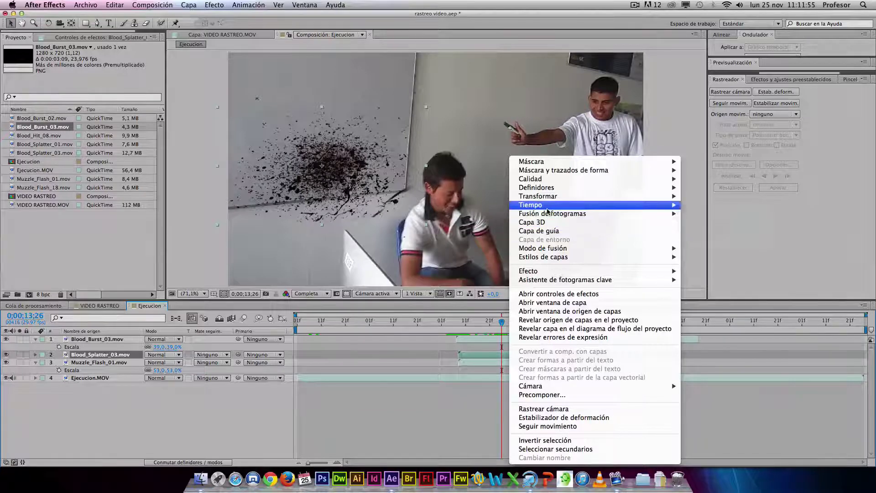
pyautogui.moveTo(557, 209)
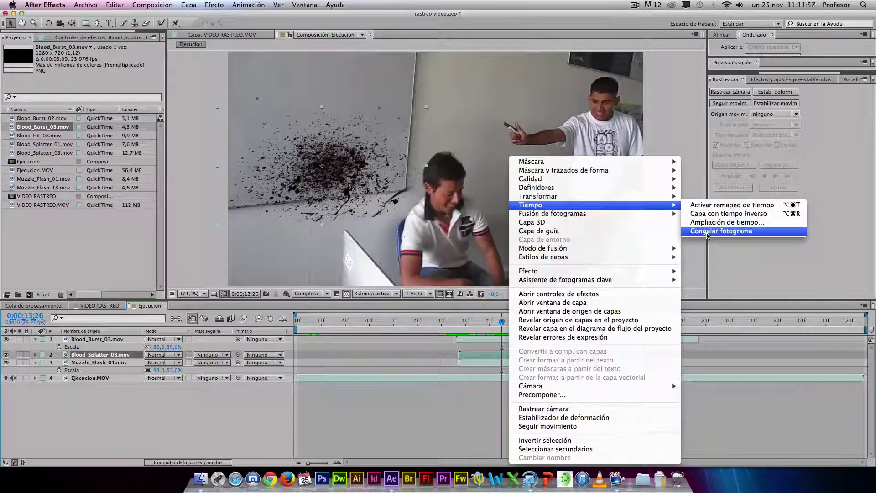
pyautogui.click(714, 207)
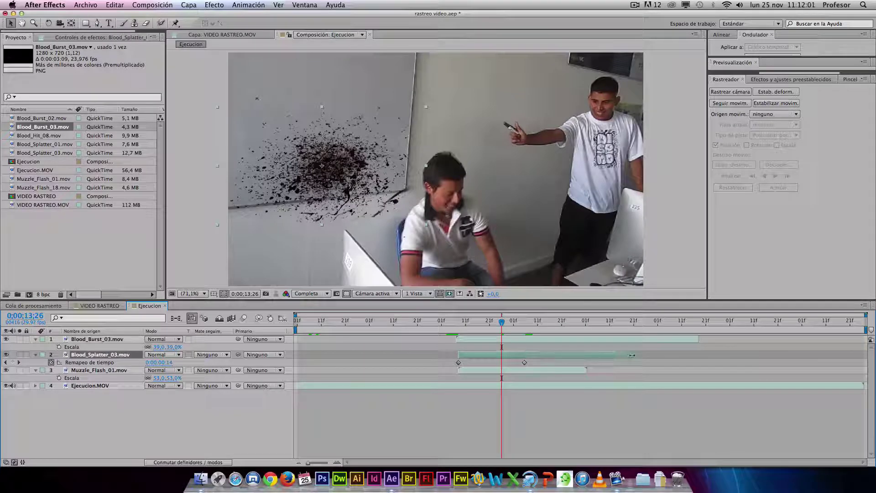
pyautogui.moveTo(632, 355); pyautogui.dragTo(704, 356)
pyautogui.moveTo(523, 362); pyautogui.dragTo(488, 364)
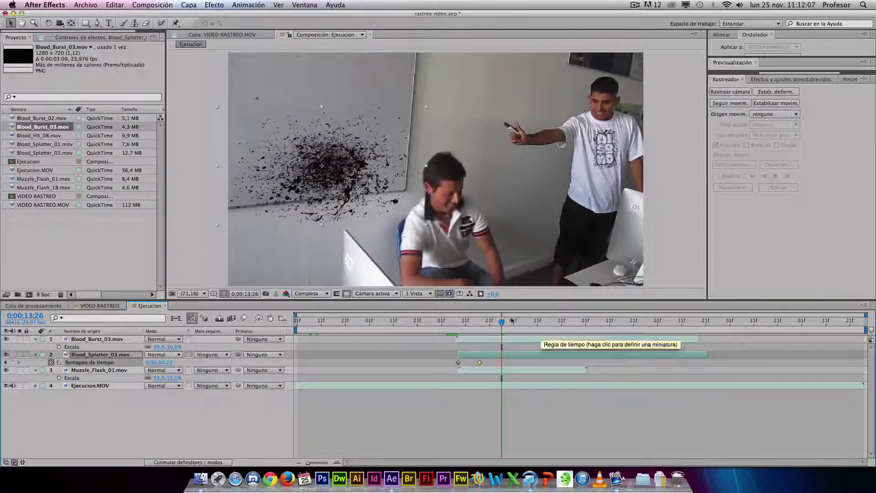
# At 0;00;14;03, draw a closed Pen mask on the Blood_Splatter_03.mov layer around the falling man's head and shoulder
pyautogui.click(462, 322)
pyautogui.moveTo(462, 325); pyautogui.dragTo(513, 323)
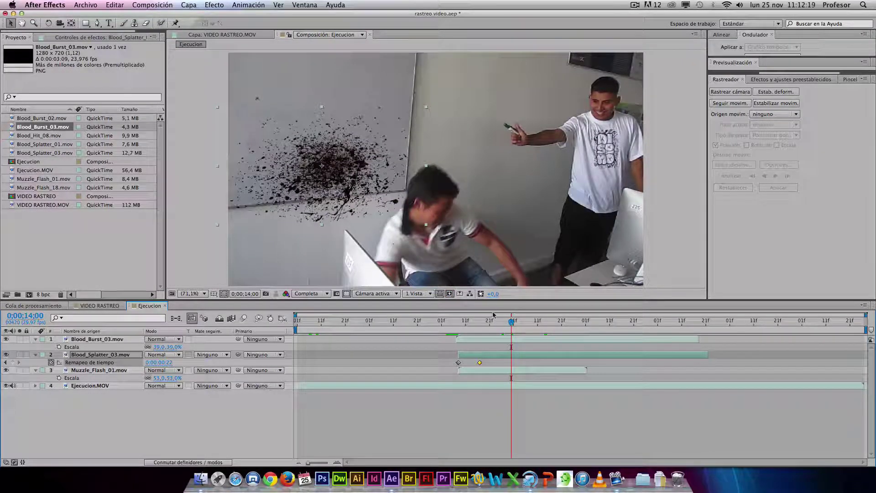
pyautogui.moveTo(512, 326); pyautogui.dragTo(519, 319)
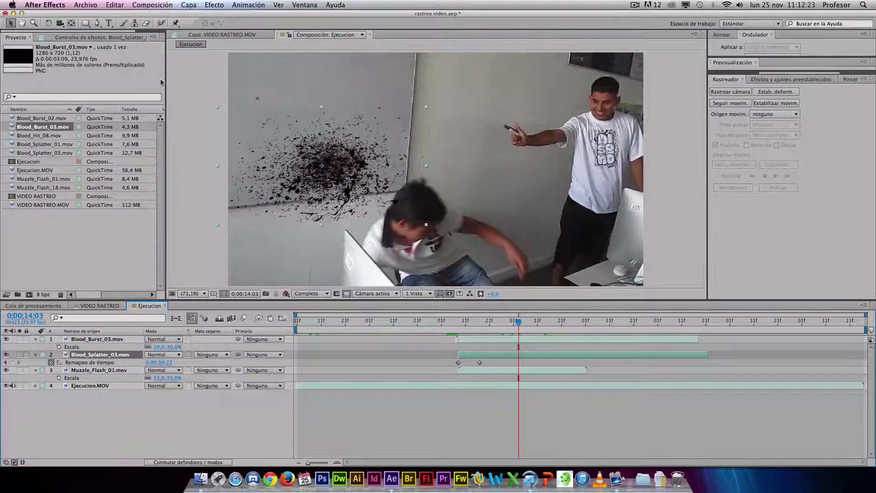
pyautogui.press('g')
pyautogui.click(365, 236)
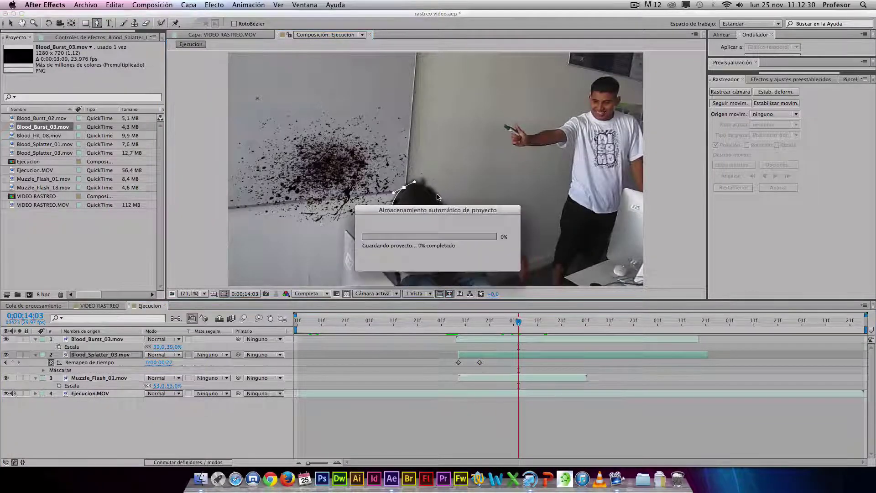
pyautogui.click(415, 182)
pyautogui.click(433, 189)
pyautogui.click(436, 194)
pyautogui.click(440, 199)
pyautogui.moveTo(405, 251); pyautogui.dragTo(395, 253)
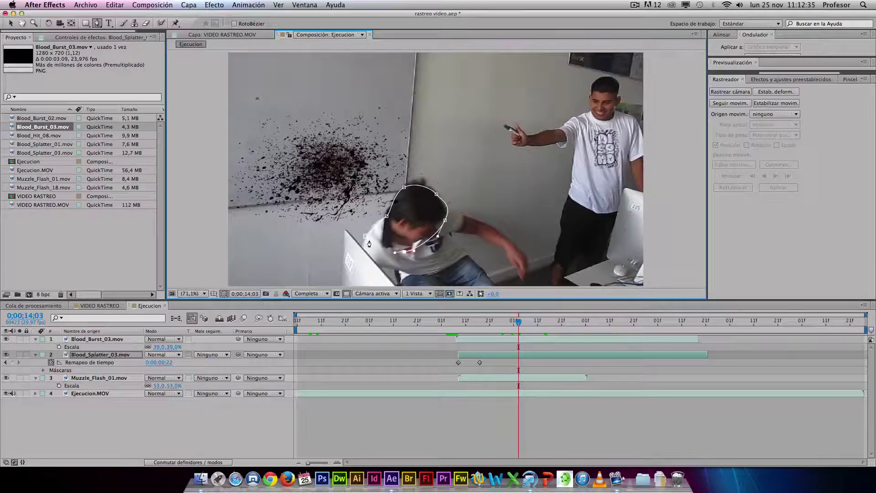
pyautogui.click(365, 237)
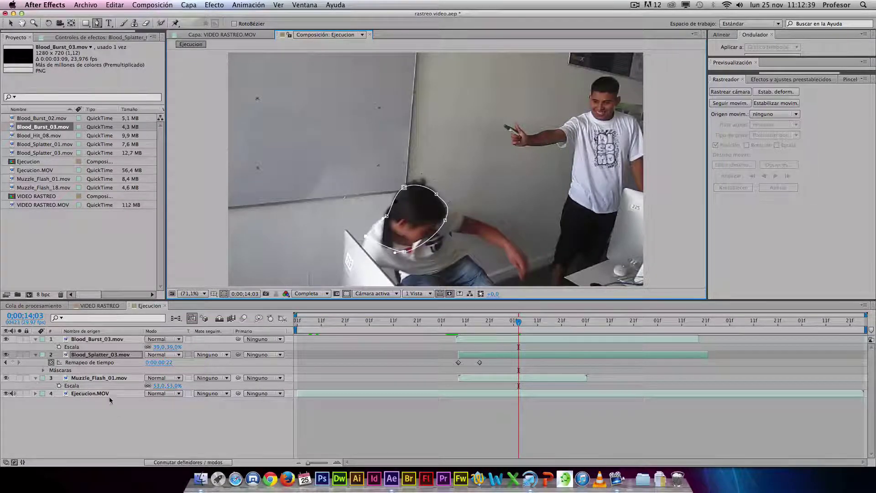
# Set the splatter layer's Máscara 1 mode to Restar and keyframe its mask path at 0;00;14;03
pyautogui.press('m')
pyautogui.click(169, 362)
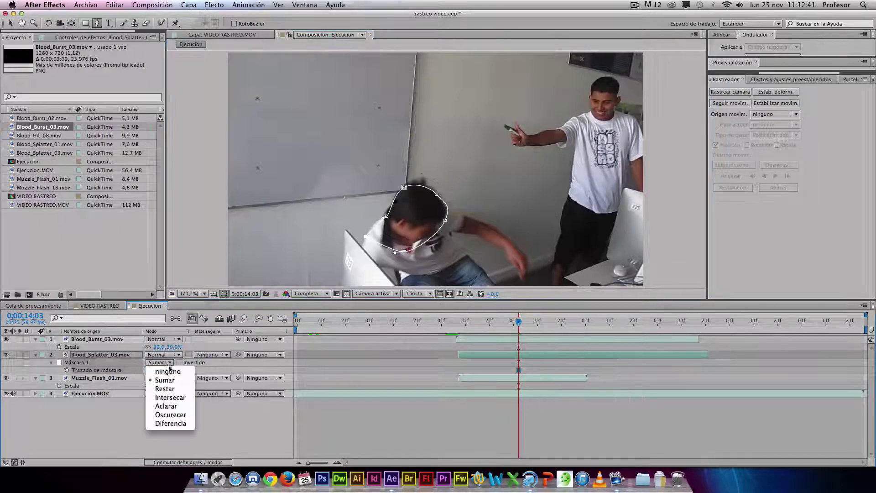
pyautogui.click(176, 391)
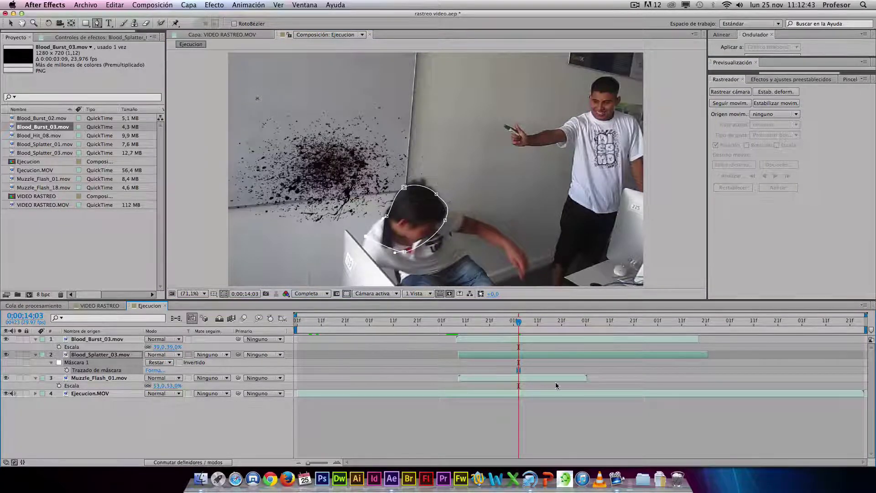
pyautogui.click(520, 356)
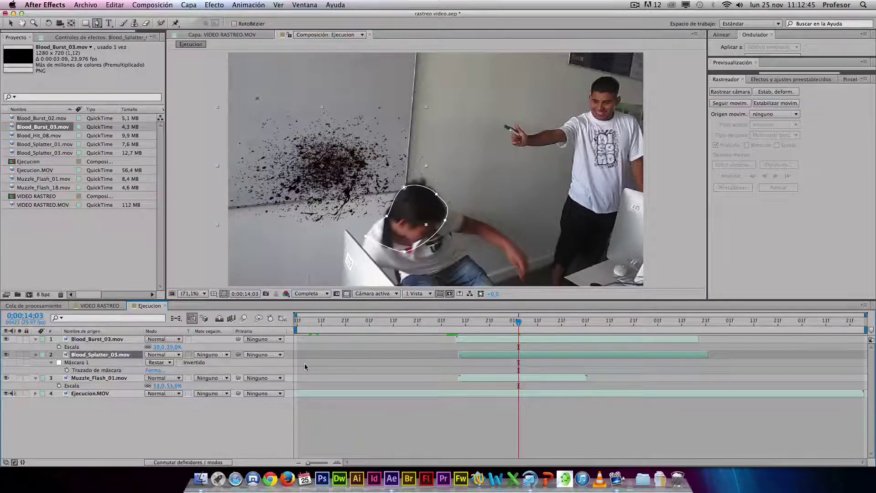
pyautogui.hotkey('alt', 'm')
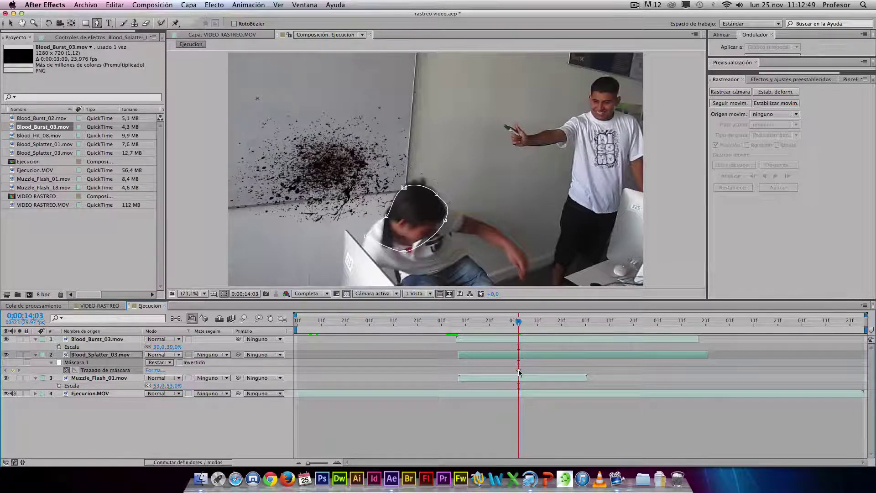
# At 0;00;14;00, move and rotate the splatter mask to cover the man's head in that frame
pyautogui.moveTo(519, 327); pyautogui.dragTo(514, 328)
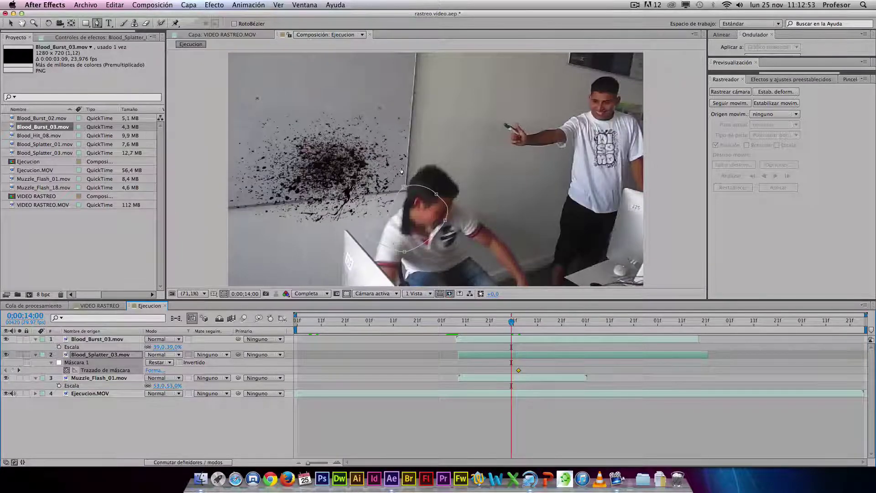
pyautogui.press('v')
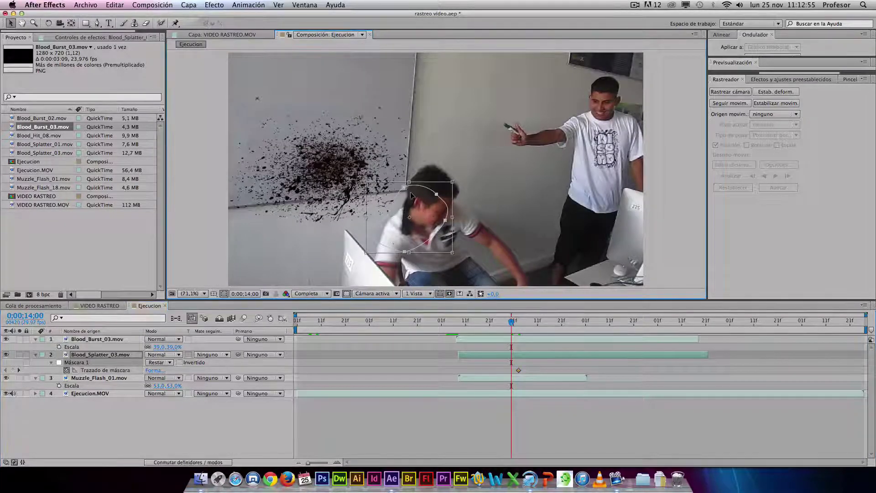
pyautogui.doubleClick(415, 198)
pyautogui.moveTo(415, 198); pyautogui.dragTo(453, 176)
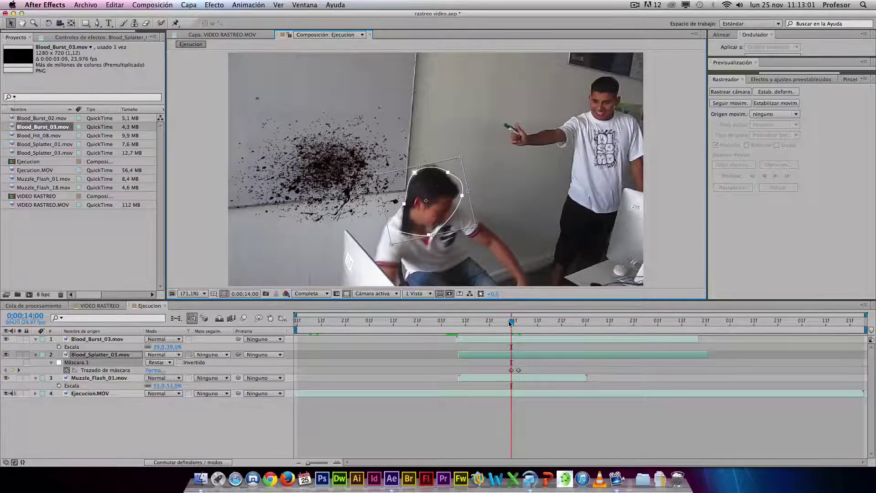
# Fit the splatter mask to the falling man's head at 0;00;14;04 and again at 0;00;14;08
pyautogui.moveTo(516, 324); pyautogui.dragTo(521, 325)
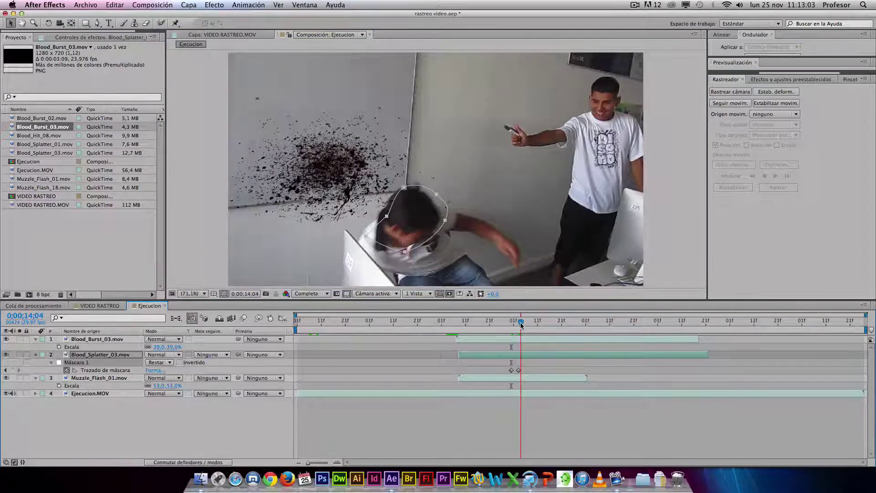
pyautogui.doubleClick(388, 219)
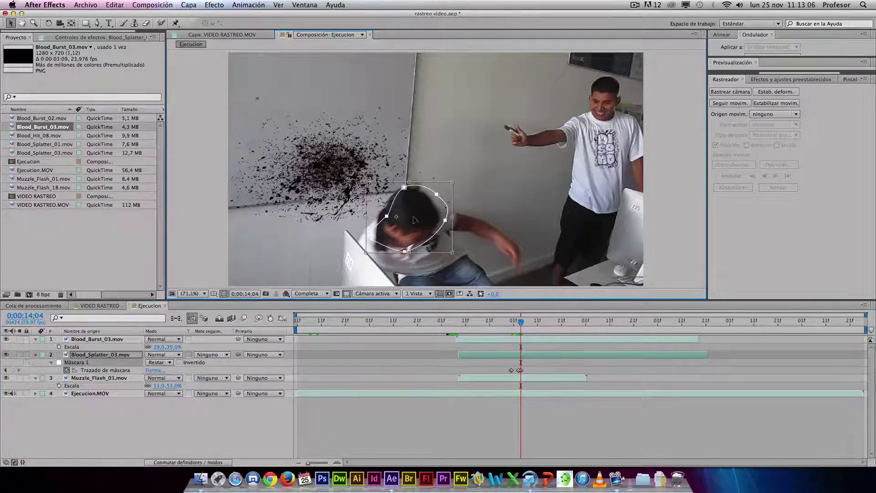
pyautogui.moveTo(422, 220)
pyautogui.mouseDown()
pyautogui.moveTo(421, 233)
pyautogui.moveTo(418, 217)
pyautogui.mouseUp()
pyautogui.press('pagedown')
pyautogui.press('pagedown')
pyautogui.press('pagedown')
pyautogui.press('pagedown')
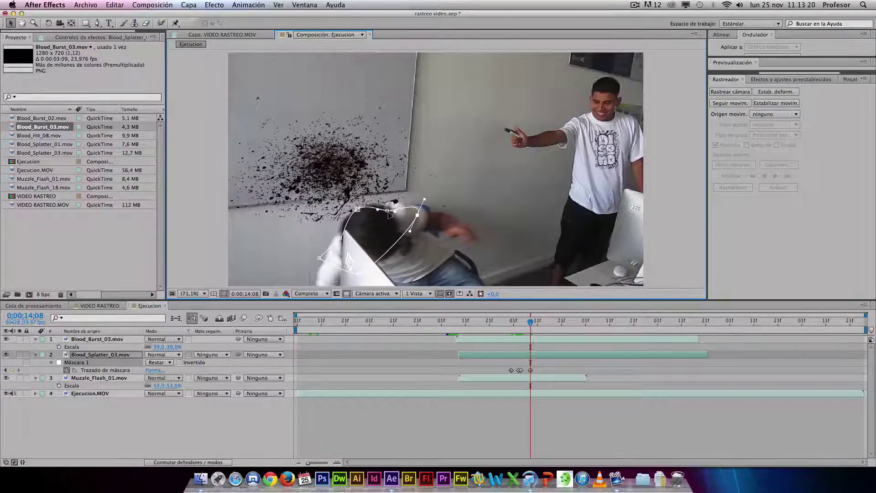
# Shift the Blood_Burst_03.mov layer about two frames later, to just after the muzzle flash starts, and check it up to 0;00;13;16
pyautogui.click(540, 322)
pyautogui.moveTo(540, 322); pyautogui.dragTo(457, 326)
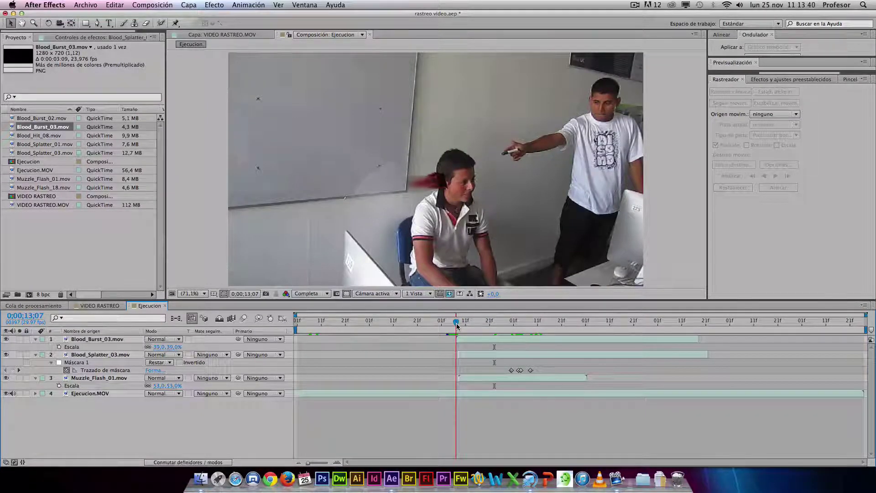
pyautogui.moveTo(456, 326); pyautogui.dragTo(464, 328)
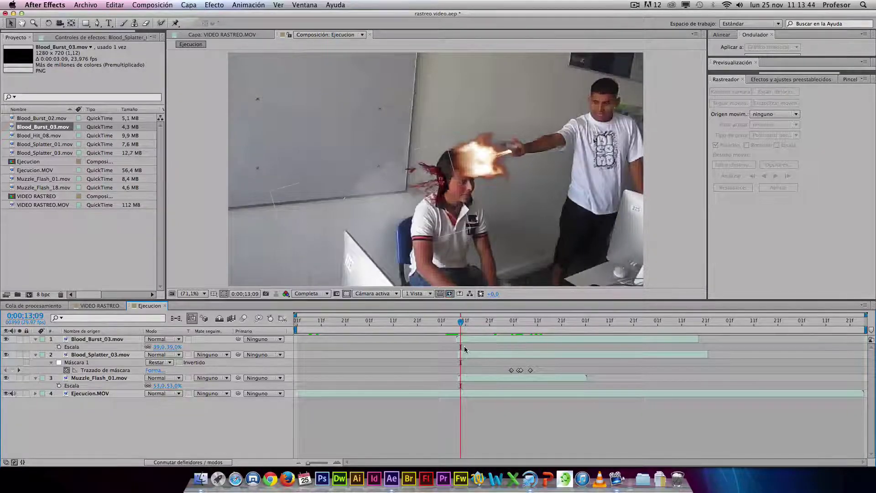
pyautogui.click(466, 340)
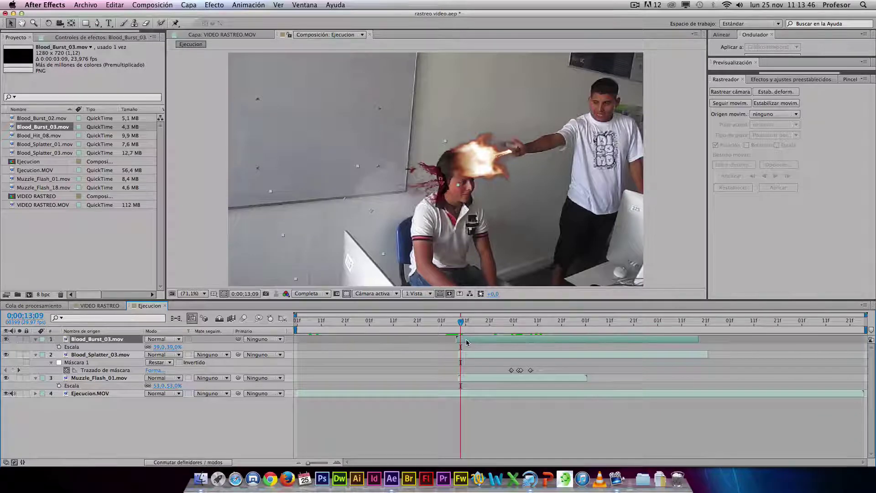
pyautogui.moveTo(466, 342); pyautogui.dragTo(478, 326)
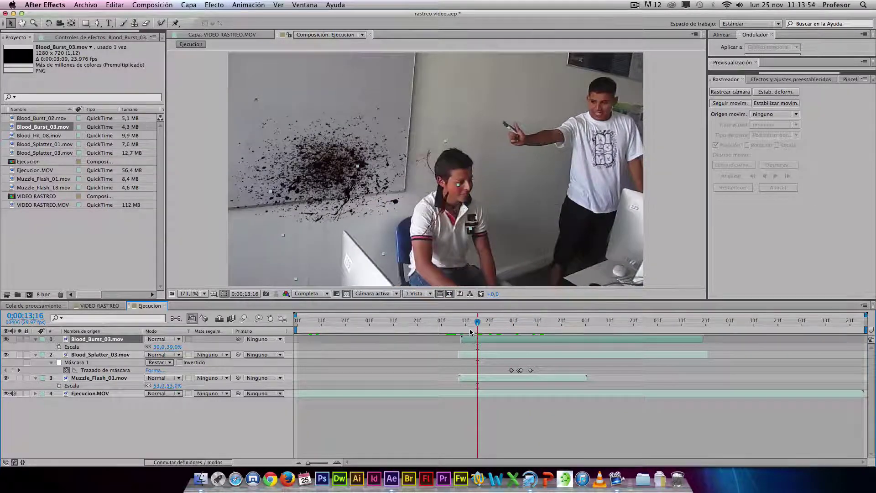
# Find Small_Gun_Shot.wav in the Bonus_Sound_FX folder, preview it and copy it into the CLASE 15 folder
pyautogui.press('super+Tab')
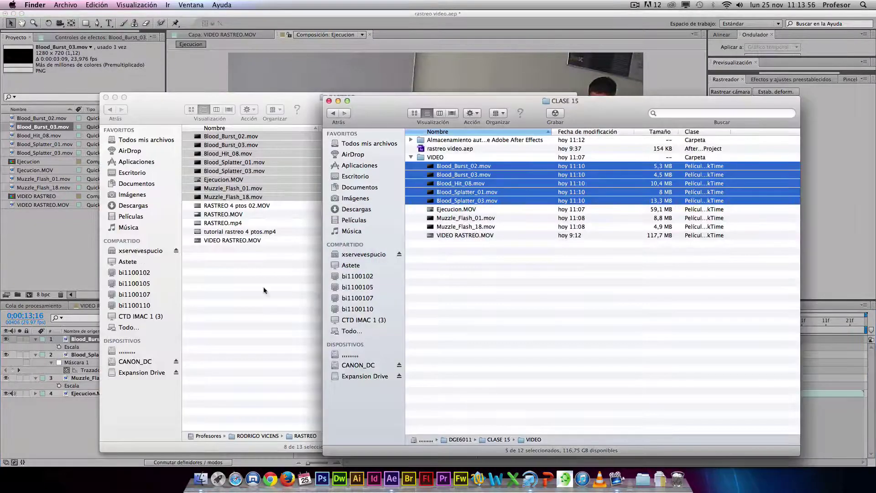
pyautogui.click(248, 284)
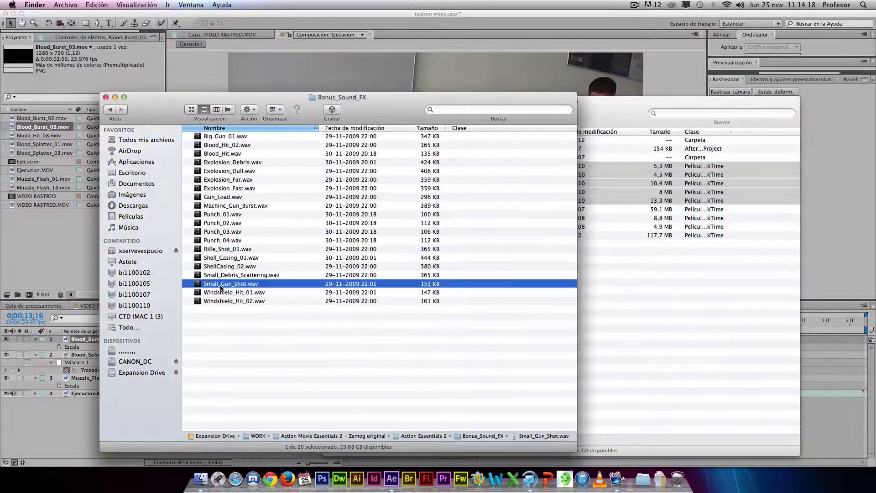
pyautogui.press('space')
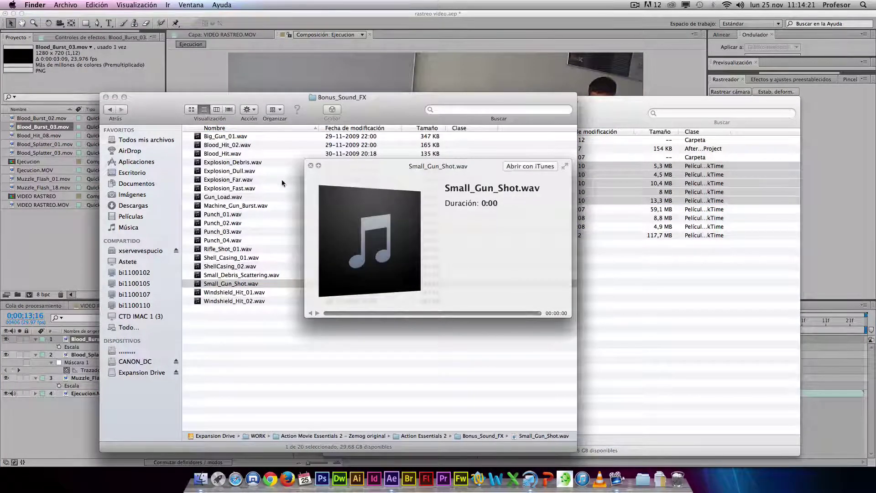
pyautogui.click(241, 287)
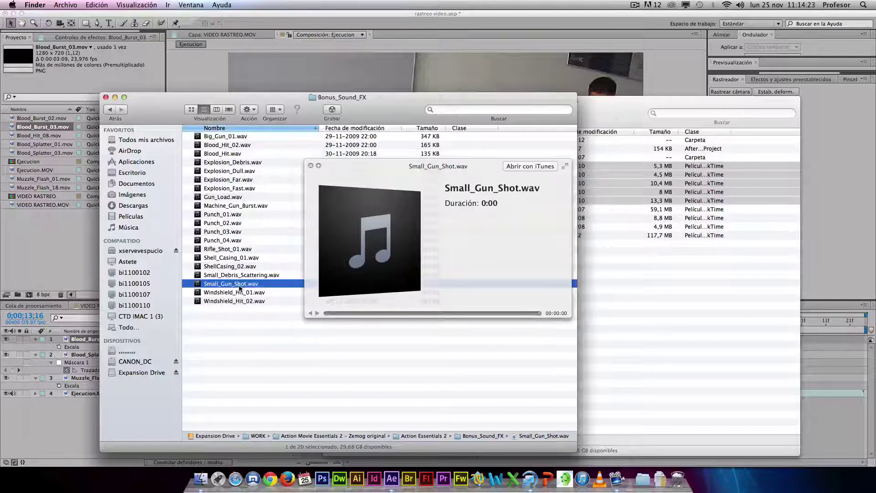
pyautogui.click(210, 284)
pyautogui.click(201, 287)
pyautogui.moveTo(277, 294); pyautogui.dragTo(639, 283)
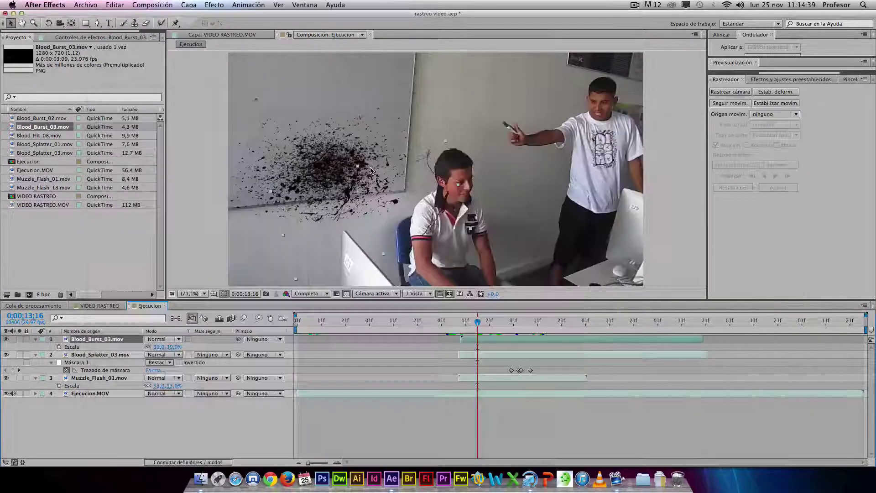
# Import Small_Gun_Shot.wav from the CLASE 15 folder and add it as the top Ejecucion layer, starting with the muzzle flash
pyautogui.press('super+Tab')
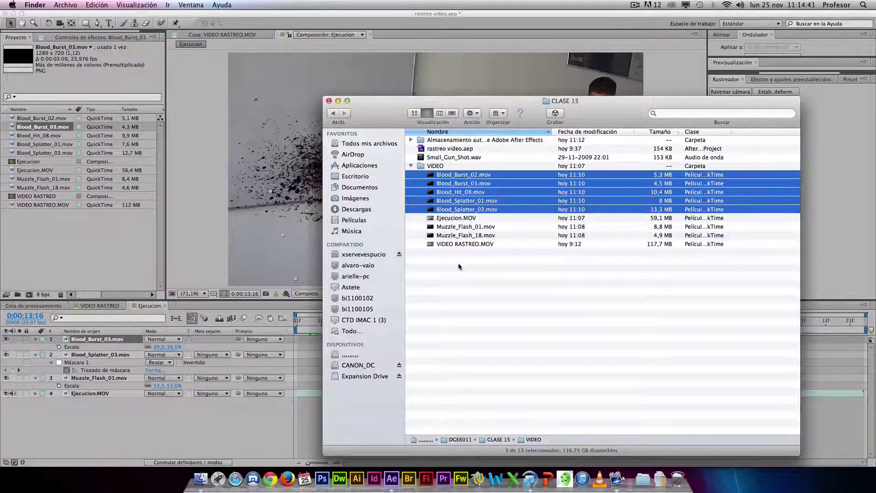
pyautogui.click(458, 265)
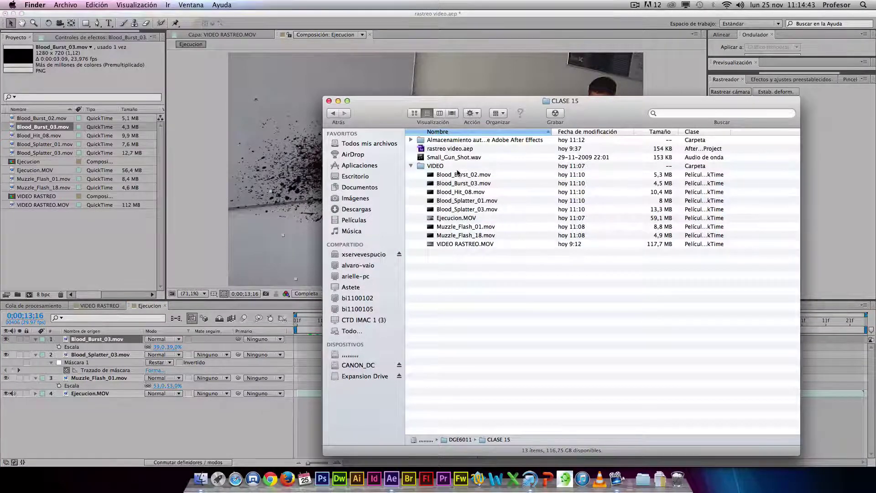
pyautogui.moveTo(447, 160); pyautogui.dragTo(120, 244)
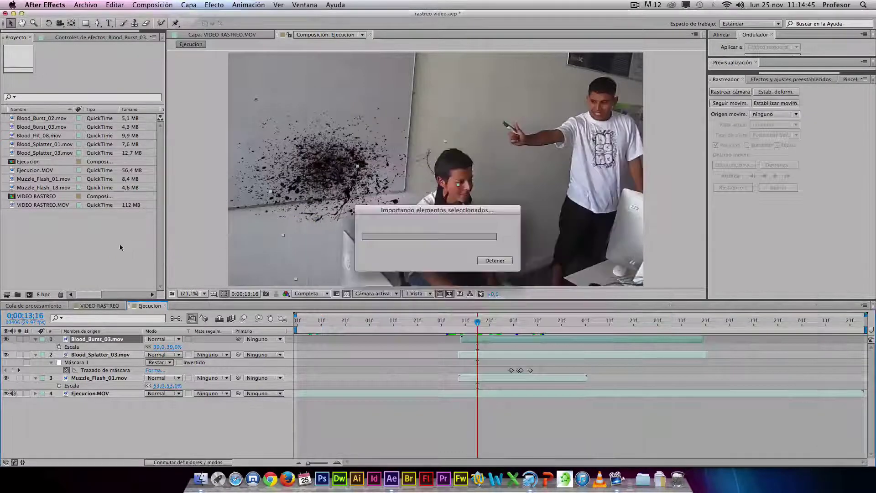
pyautogui.click(33, 198)
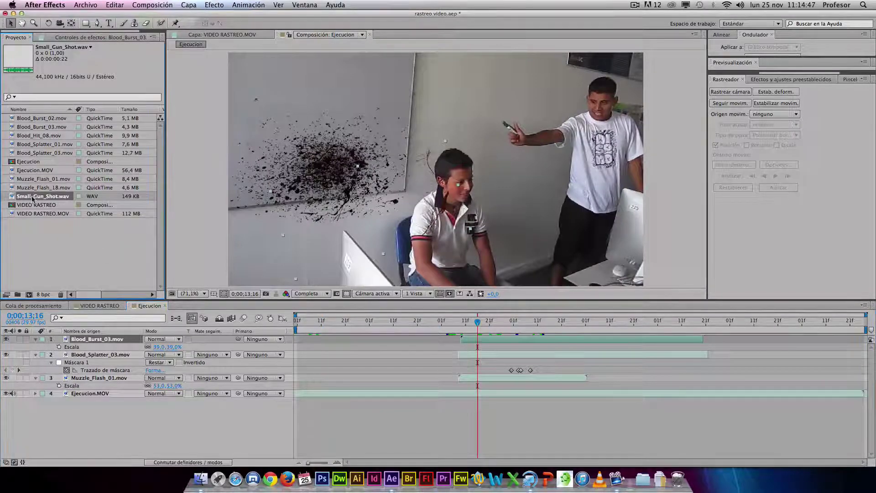
pyautogui.moveTo(247, 241); pyautogui.dragTo(337, 312)
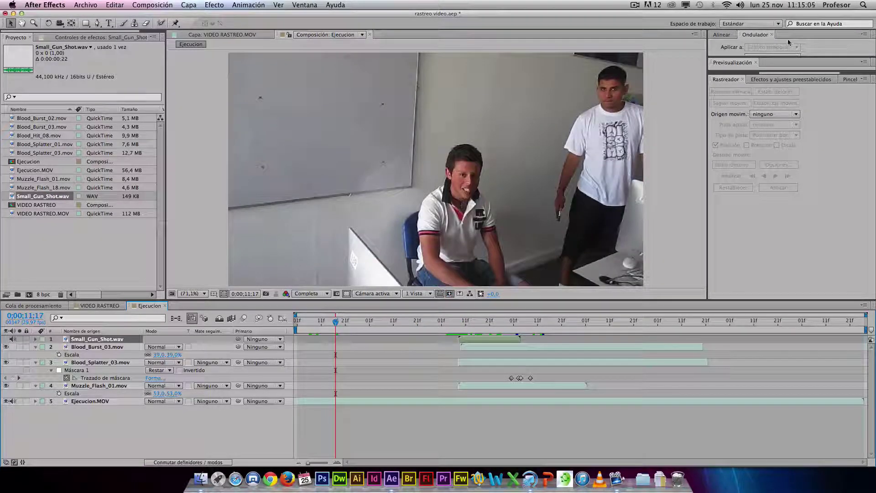
# Preview the gunshot sequence from 0;00;11;17, then examine the splatter's position on the wall between 0;00;13;17 and 0;00;13;08
pyautogui.moveTo(790, 71); pyautogui.dragTo(794, 137)
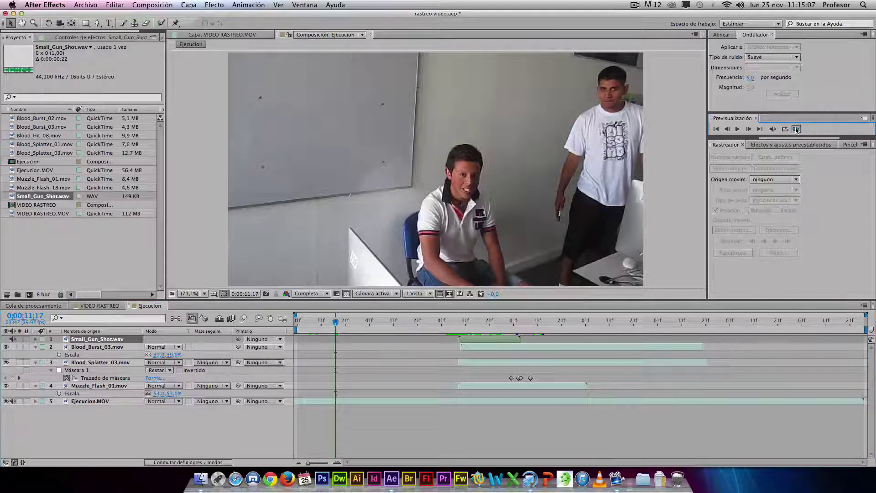
pyautogui.click(797, 129)
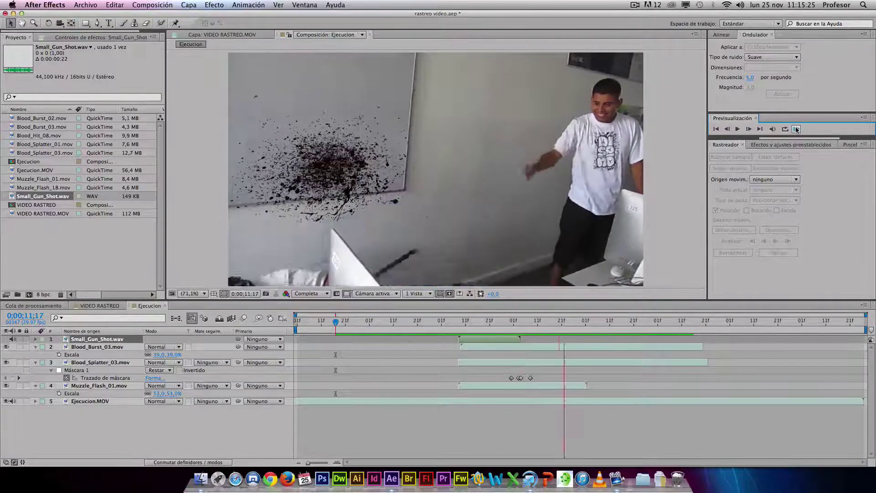
pyautogui.click(797, 129)
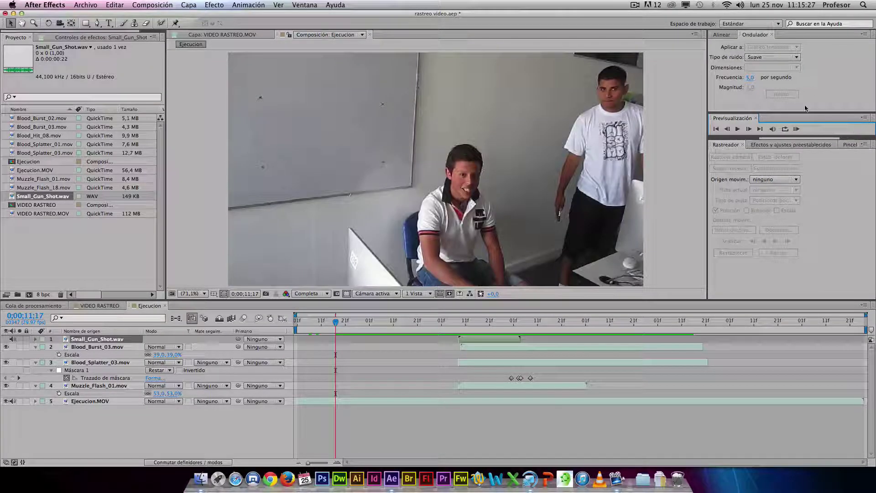
pyautogui.moveTo(445, 321); pyautogui.dragTo(479, 324)
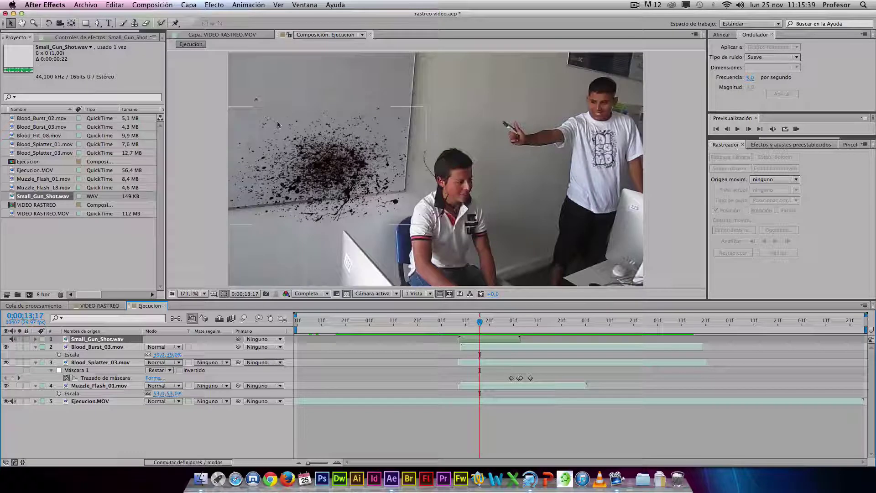
pyautogui.moveTo(479, 325); pyautogui.dragTo(460, 325)
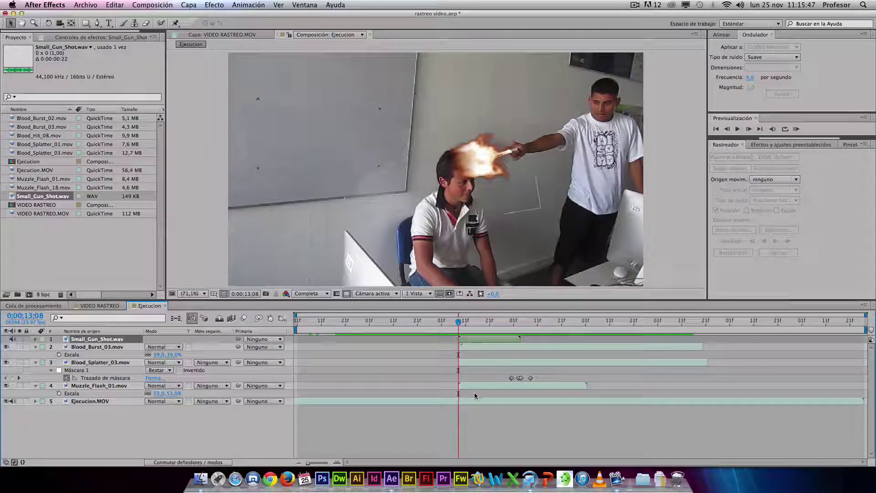
# Start a motion track on Ejecucion.MOV and place its track point on the whiteboard mark nearest the seated man at 0;00;11;01
pyautogui.click(469, 412)
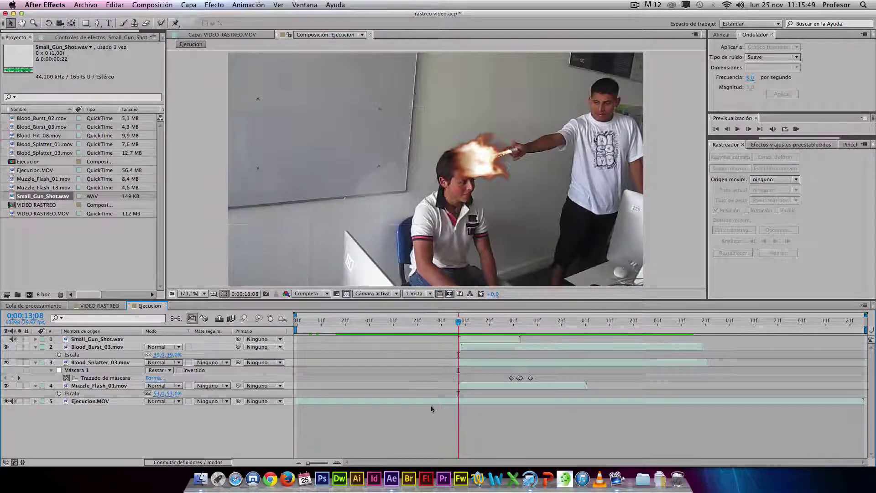
pyautogui.click(98, 400)
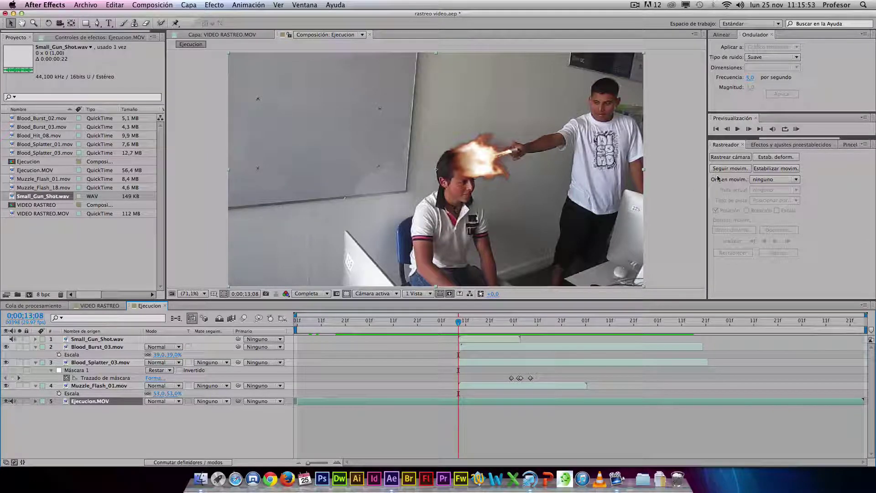
pyautogui.click(729, 169)
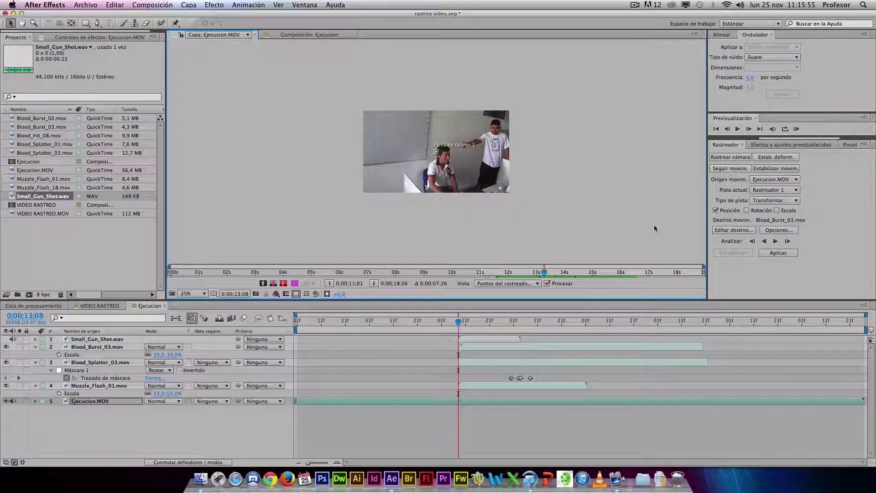
pyautogui.click(418, 157)
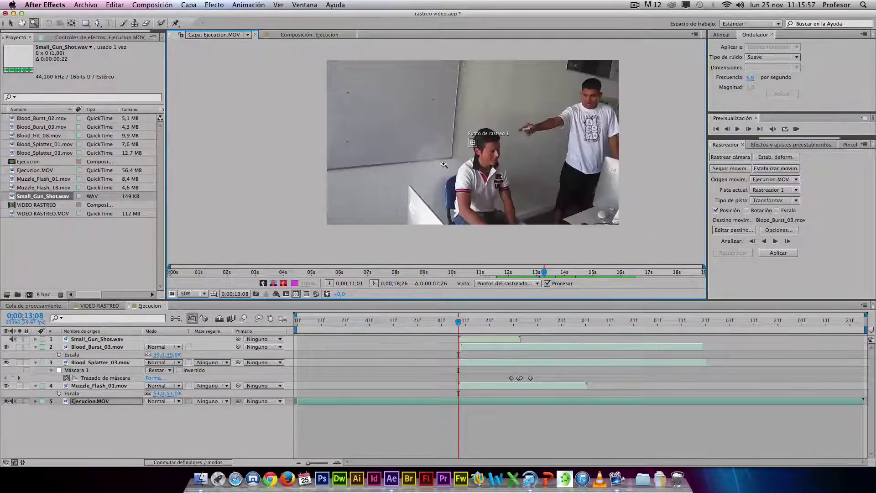
pyautogui.click(447, 165)
pyautogui.moveTo(500, 112); pyautogui.dragTo(417, 105)
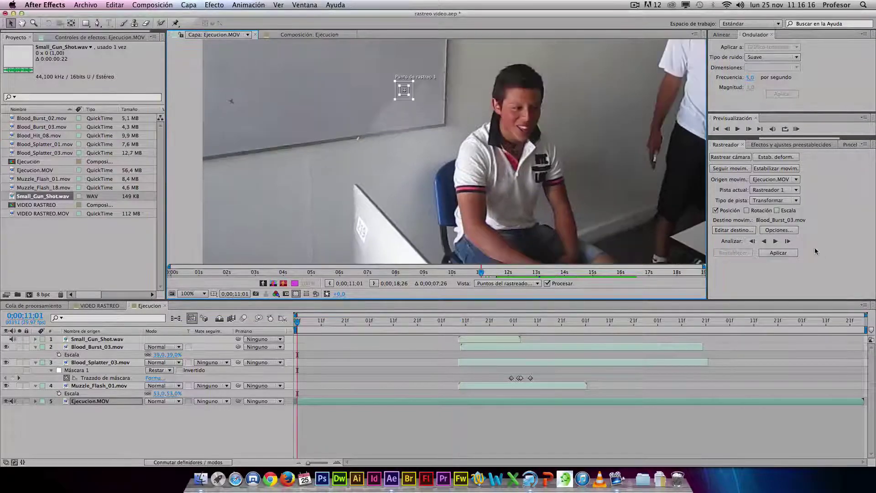
# Analyze the whiteboard track point forward through the clip up to 0;00;18;11
pyautogui.click(776, 241)
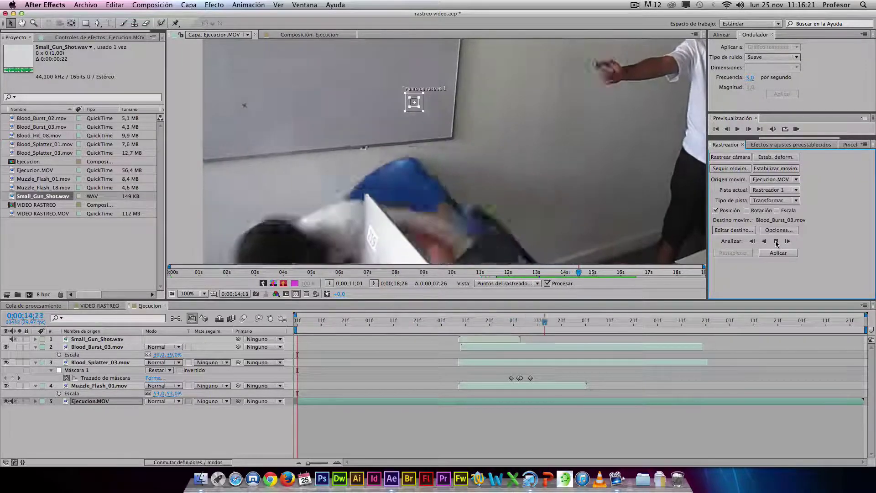
pyautogui.click(776, 241)
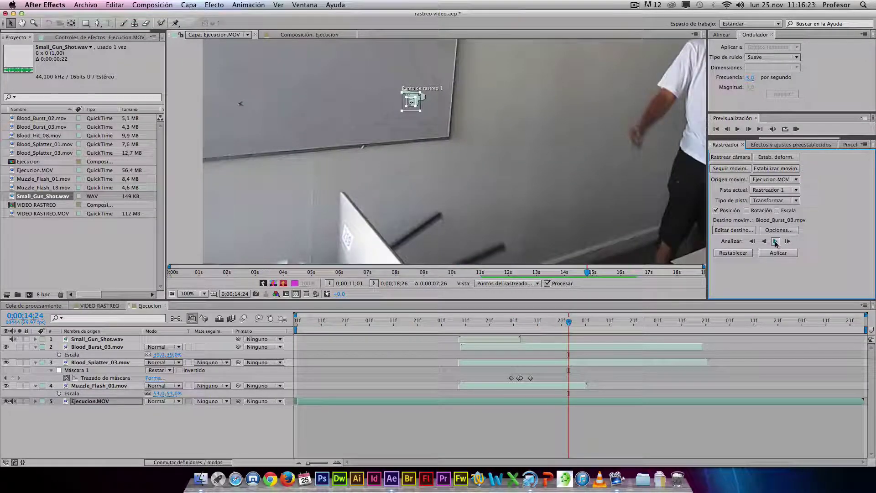
pyautogui.click(776, 241)
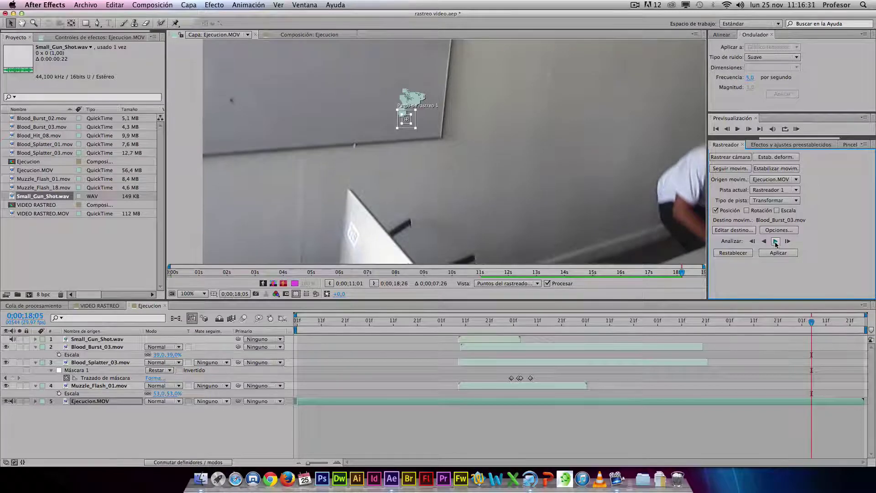
pyautogui.click(776, 243)
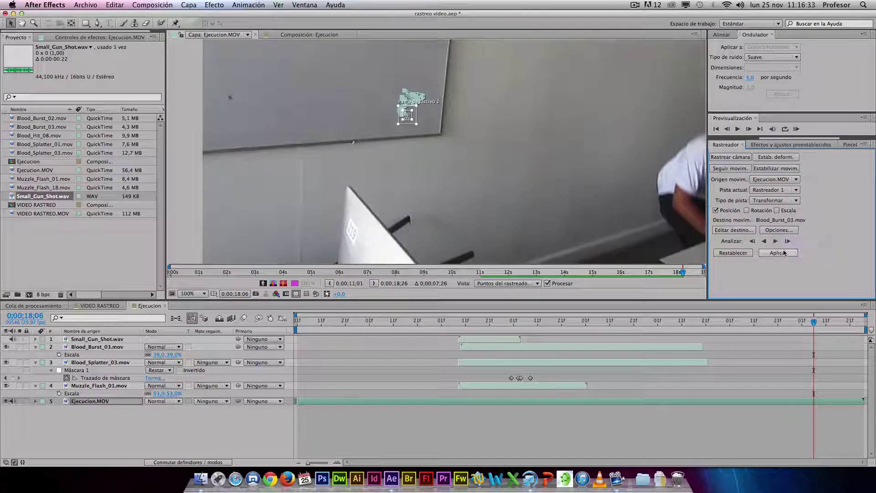
pyautogui.click(774, 244)
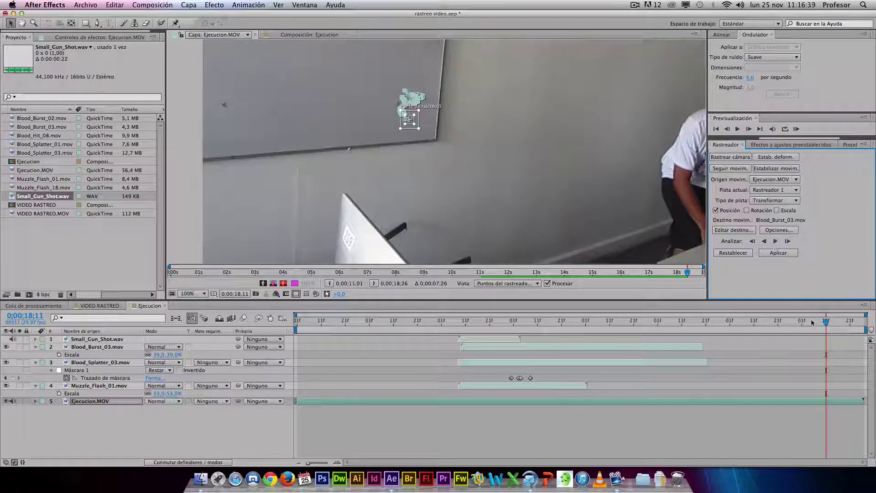
# Set the track's motion target to Blood_Splatter_03.mov, apply it in X e Y, and check the result at 0;00;13;21
pyautogui.moveTo(812, 322); pyautogui.dragTo(661, 321)
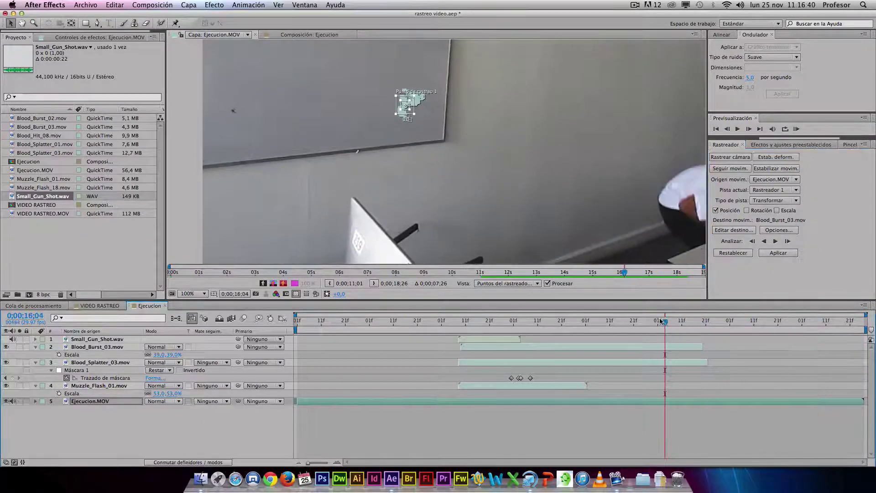
pyautogui.click(733, 230)
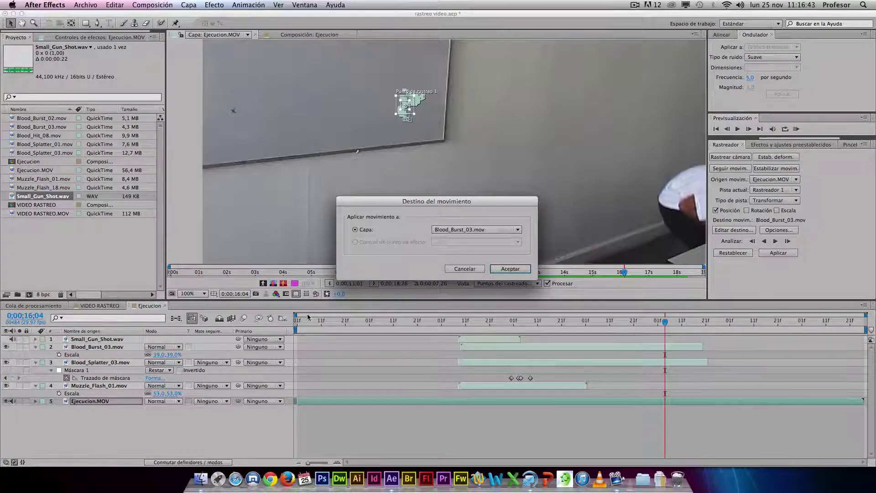
pyautogui.click(447, 229)
pyautogui.click(475, 254)
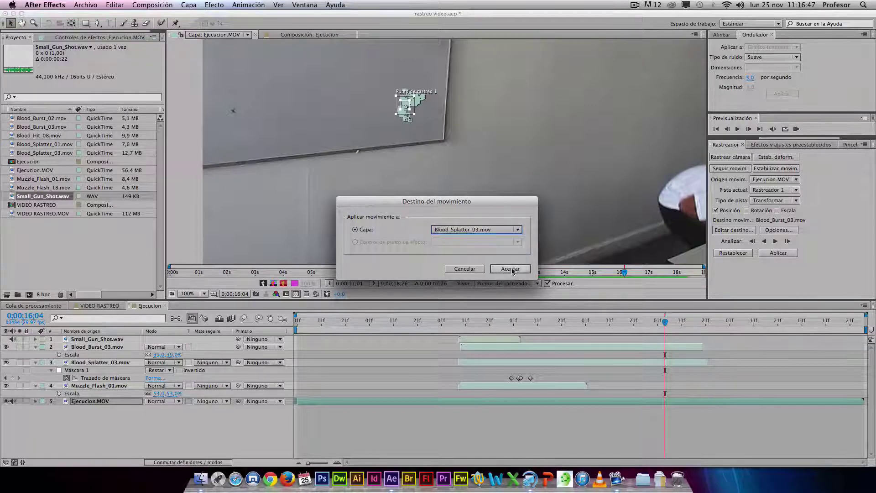
pyautogui.click(512, 270)
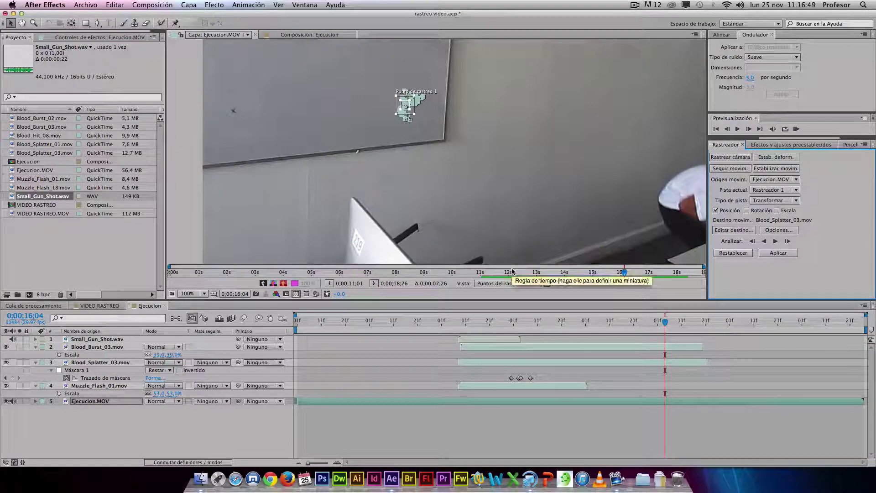
pyautogui.click(778, 253)
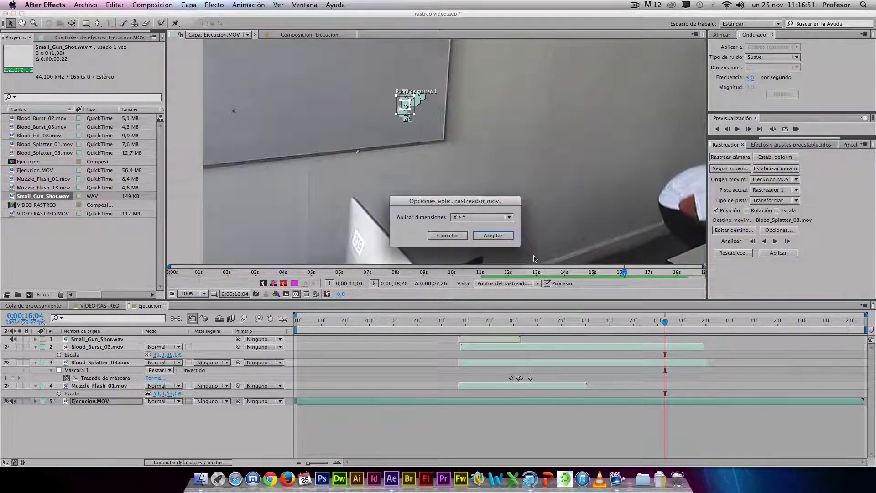
pyautogui.click(500, 237)
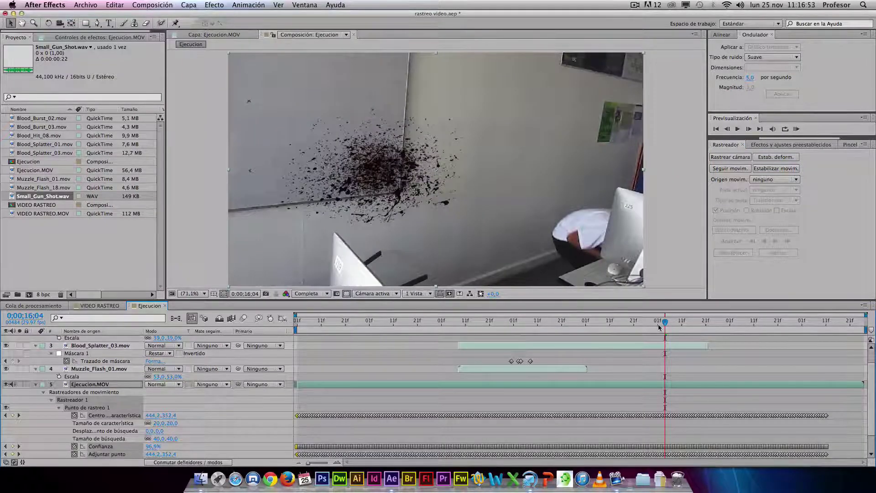
pyautogui.moveTo(659, 326); pyautogui.dragTo(489, 321)
pyautogui.click(100, 386)
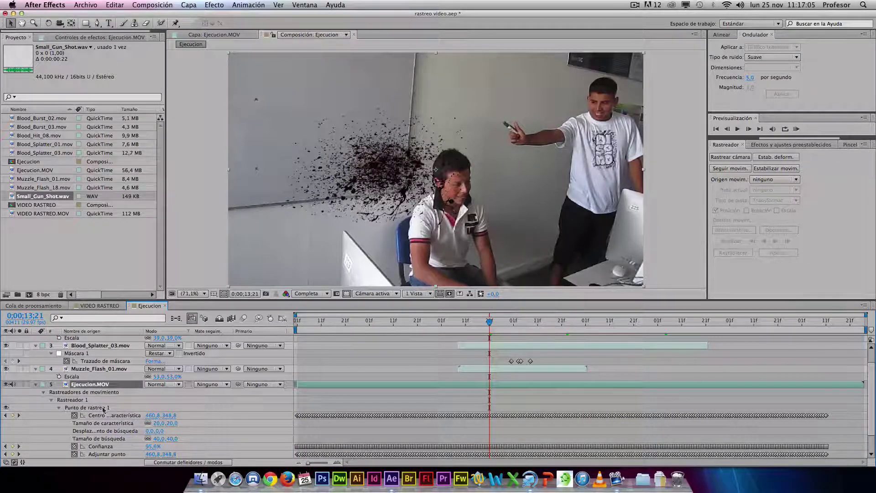
pyautogui.click(45, 392)
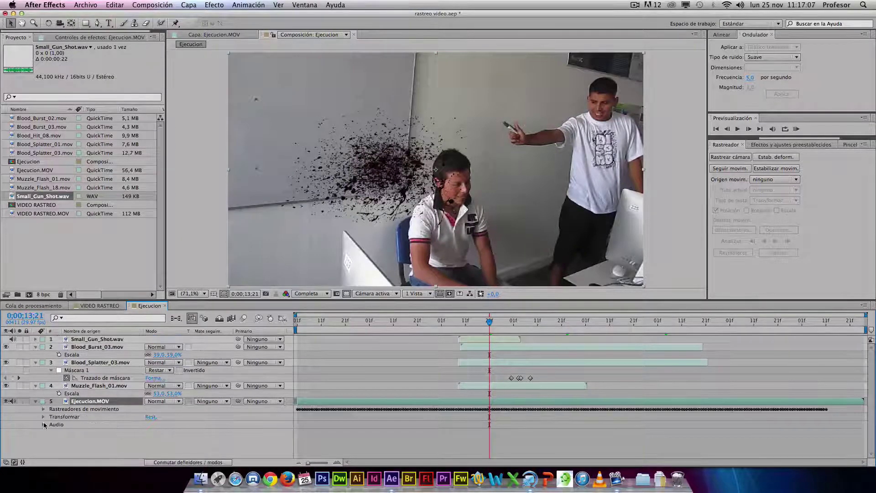
pyautogui.click(43, 417)
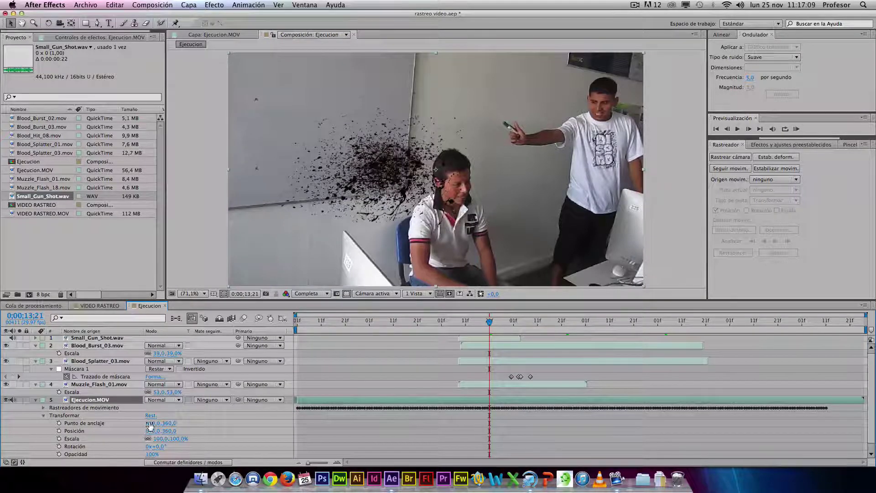
pyautogui.moveTo(148, 426); pyautogui.dragTo(121, 428)
pyautogui.press('super+z')
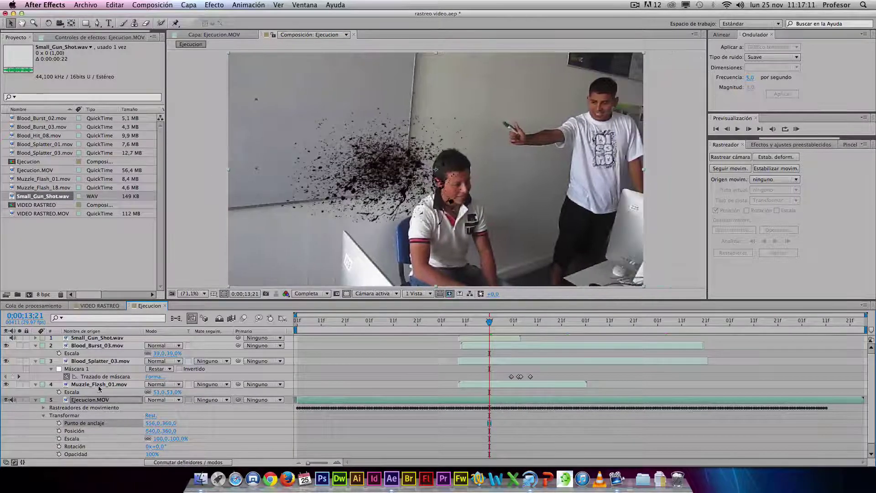
# Set the anchor point of the Blood_Splatter_03.mov layer to 837,0, 469,0 so the splatter sits on the whiteboard
pyautogui.click(111, 363)
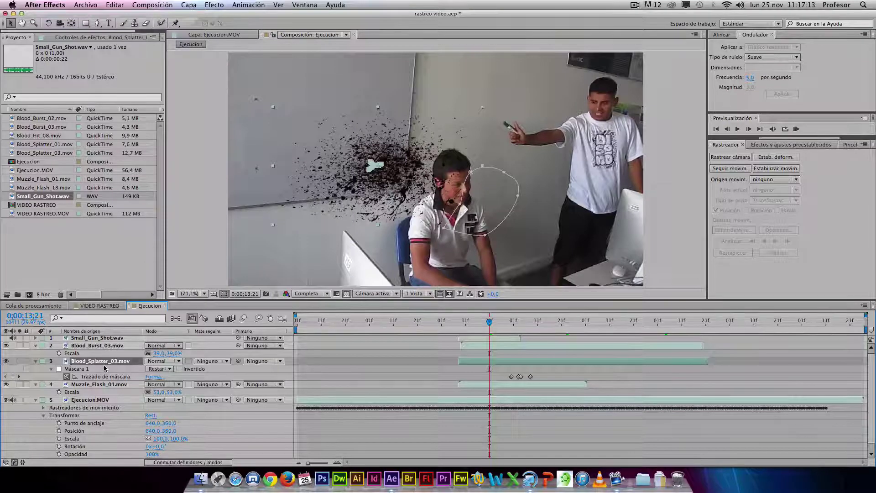
pyautogui.press('a')
pyautogui.moveTo(154, 372); pyautogui.dragTo(211, 373)
pyautogui.moveTo(155, 369); pyautogui.dragTo(237, 352)
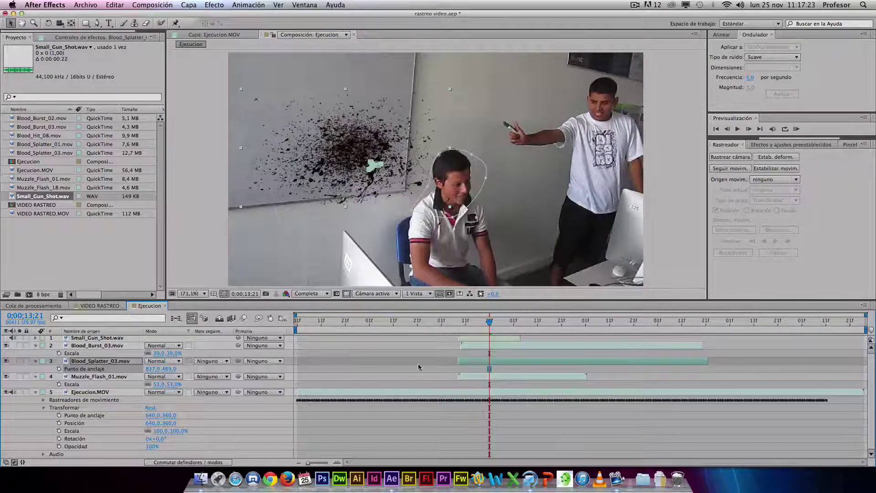
# Shift all of Blood_Splatter_03.mov's mask path keyframes about four frames earlier, starting at 0;00;13;26, and check them against the falling man's head
pyautogui.moveTo(490, 322); pyautogui.dragTo(532, 323)
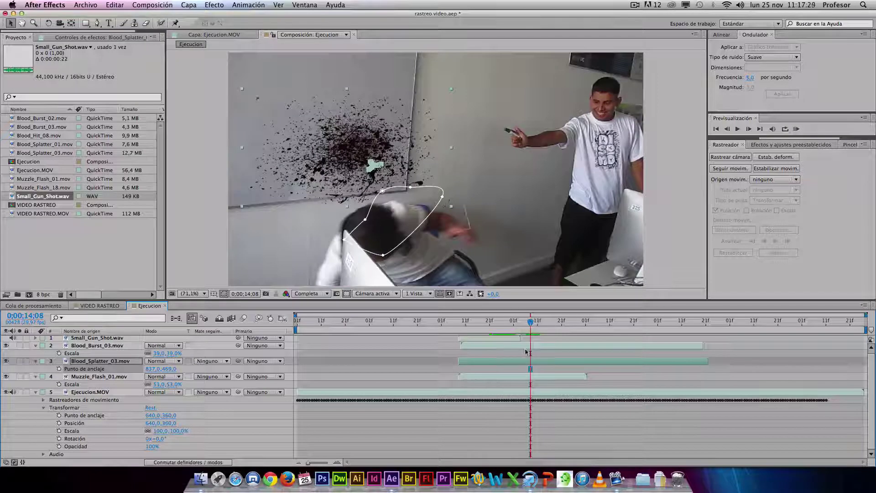
pyautogui.press('m')
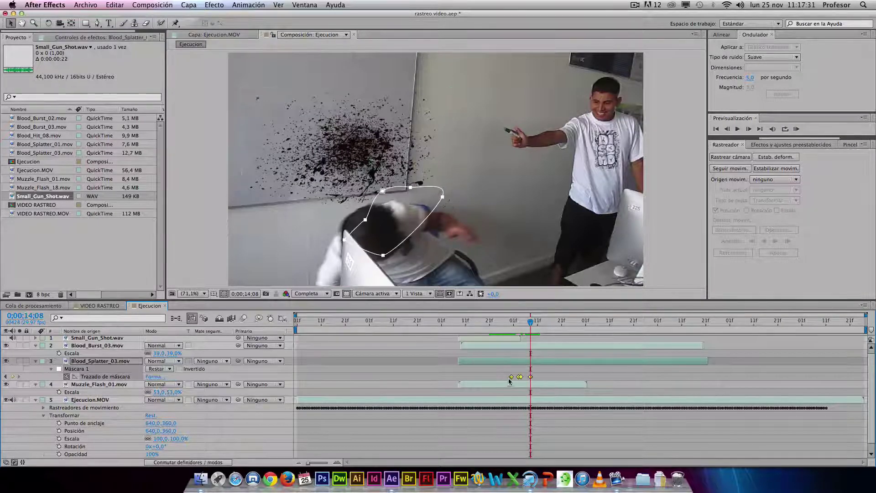
pyautogui.click(511, 376)
pyautogui.moveTo(542, 375); pyautogui.dragTo(508, 379)
pyautogui.moveTo(530, 321); pyautogui.dragTo(511, 325)
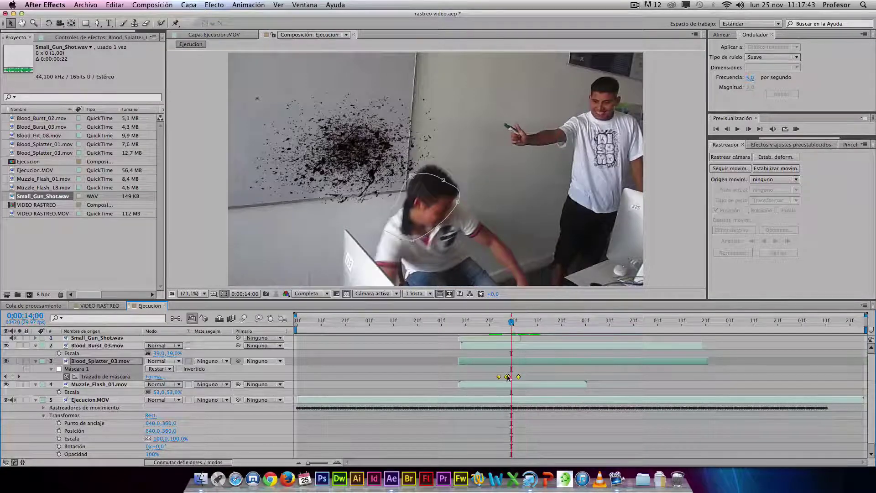
pyautogui.moveTo(508, 378); pyautogui.dragTo(511, 378)
pyautogui.click(520, 323)
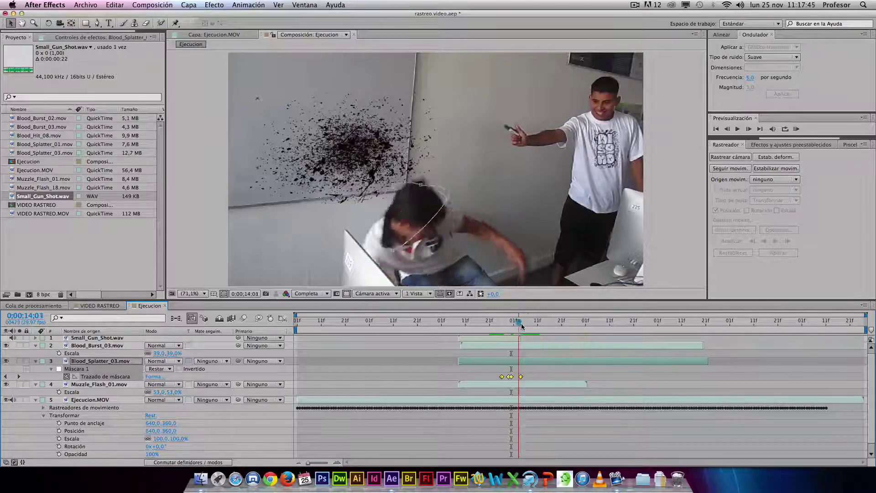
pyautogui.moveTo(522, 323); pyautogui.dragTo(613, 324)
pyautogui.click(581, 346)
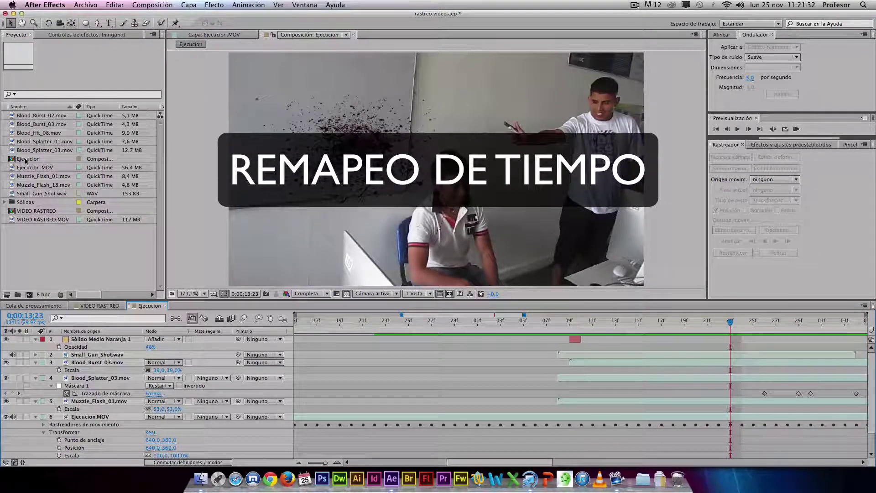
# Nest the Ejecucion composition in a new composition and enable time remapping on its layer with the time at 0;00;13;08
pyautogui.click(48, 159)
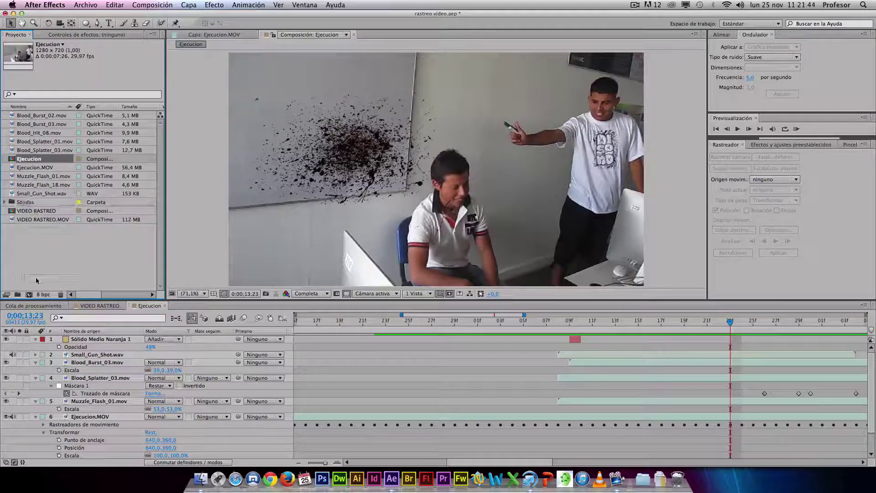
pyautogui.moveTo(31, 296); pyautogui.dragTo(30, 295)
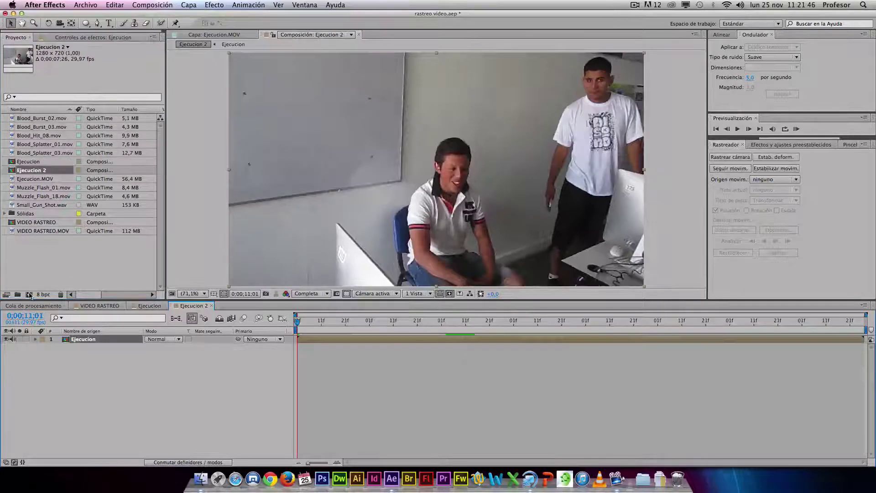
pyautogui.moveTo(334, 319); pyautogui.dragTo(399, 327)
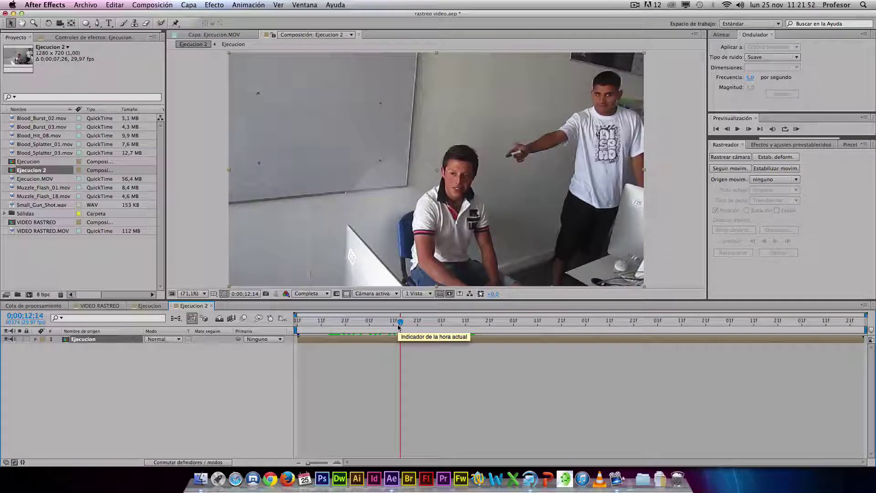
pyautogui.moveTo(399, 326); pyautogui.dragTo(459, 324)
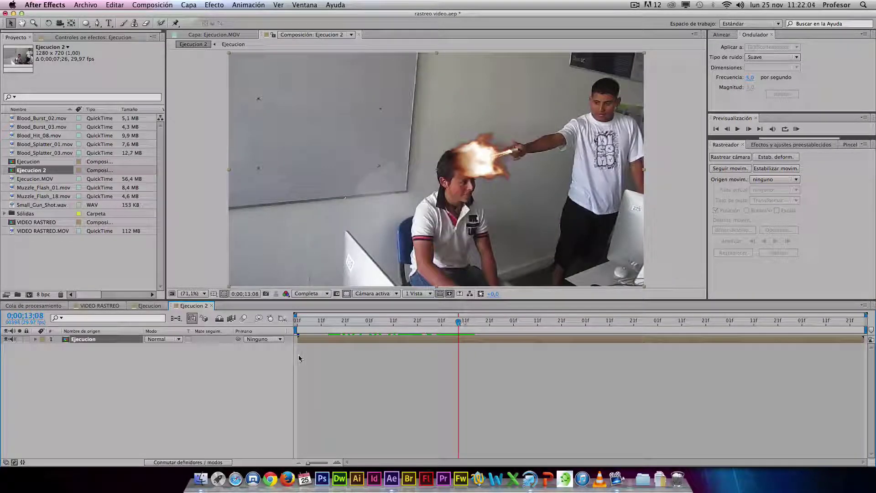
pyautogui.rightClick(324, 339)
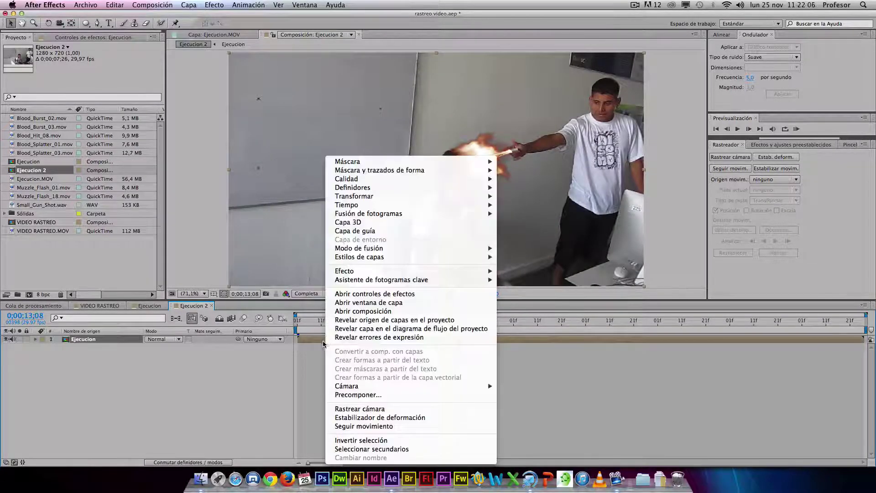
pyautogui.moveTo(480, 204)
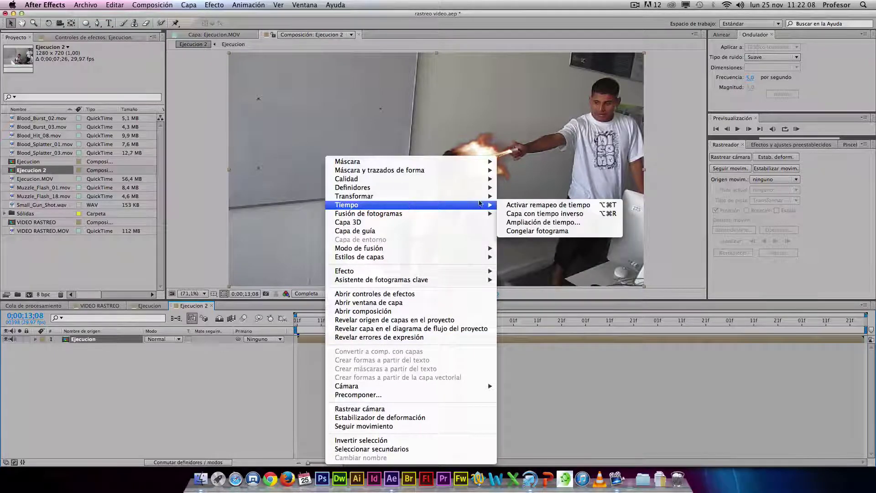
pyautogui.click(541, 205)
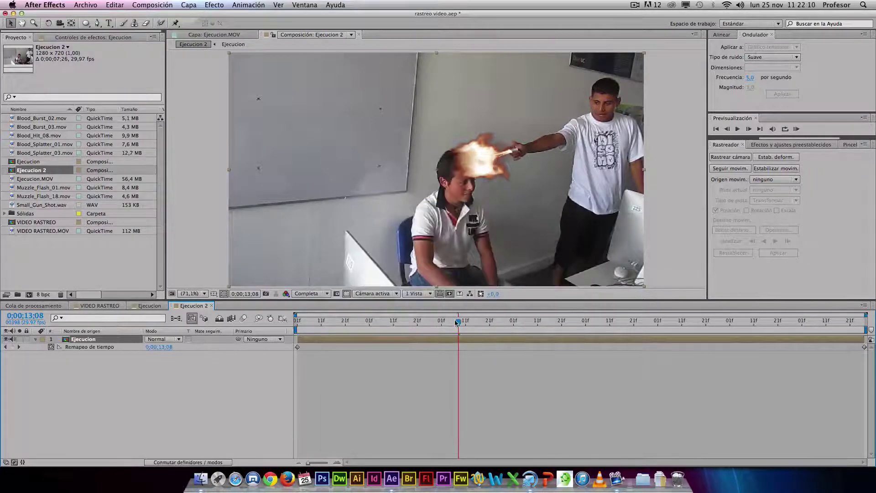
# Try moving the last time remap keyframe to 0;00;14;08 to compress the whole clip, and undo the move
pyautogui.click(436, 365)
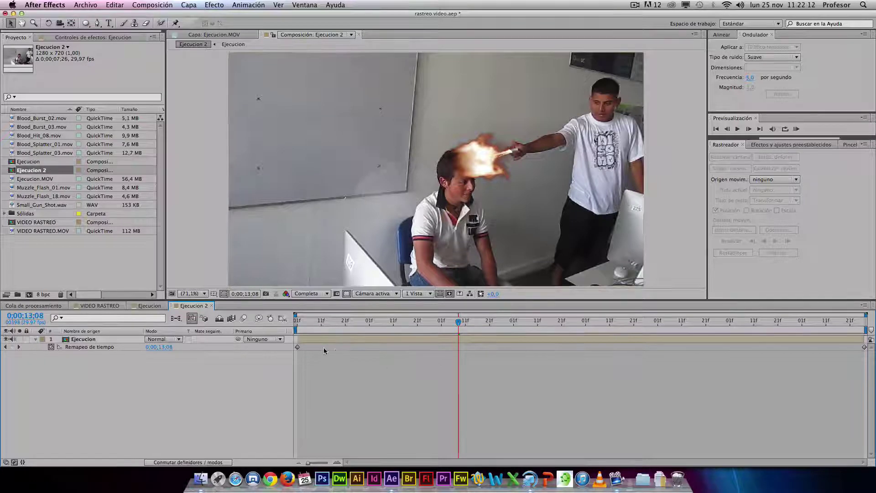
pyautogui.click(297, 347)
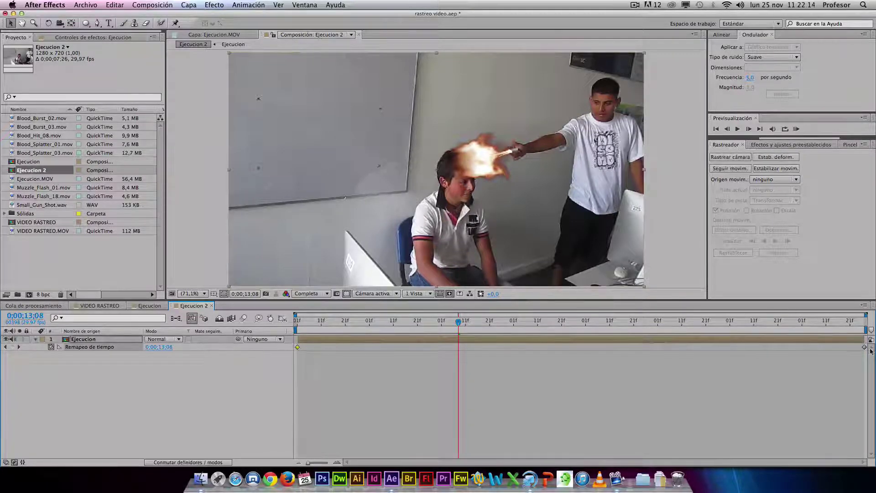
pyautogui.moveTo(864, 350); pyautogui.dragTo(532, 358)
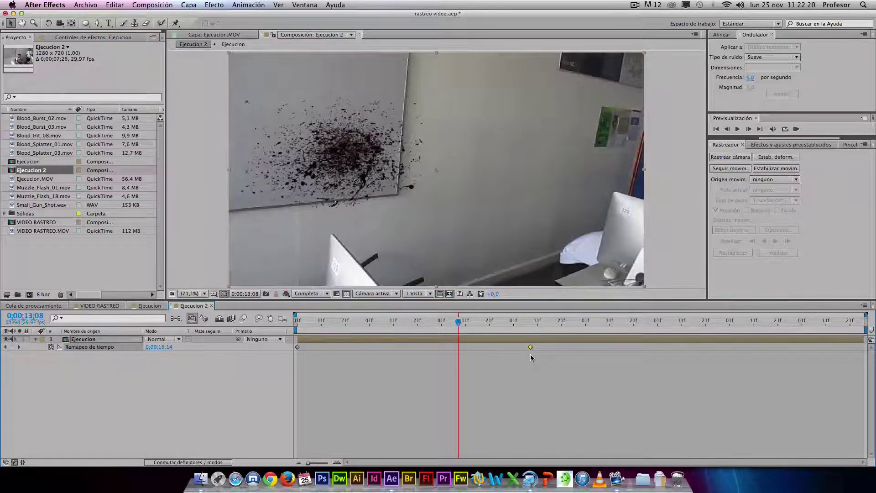
pyautogui.press('super+z')
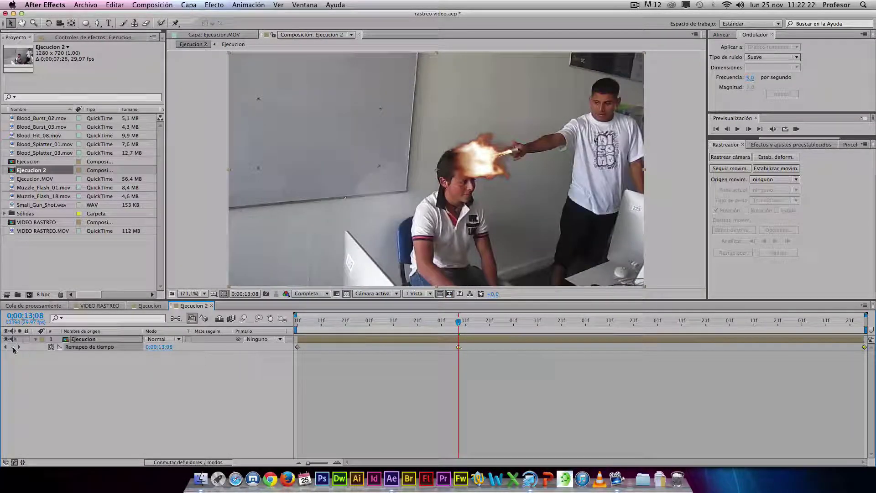
# Add time remap keyframes to the Ejecucion layer at the gunshot, 0;00;13;08, and after the fall, 0;00;14;20
pyautogui.click(434, 348)
pyautogui.moveTo(464, 323); pyautogui.dragTo(515, 327)
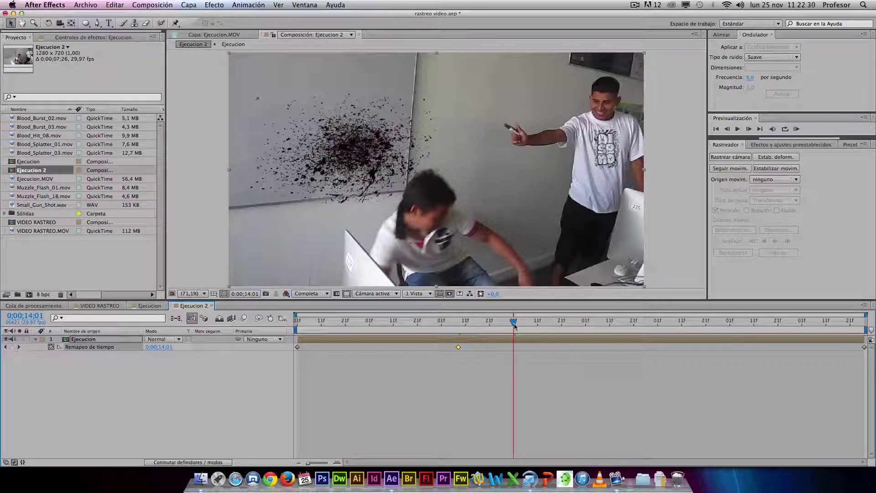
pyautogui.moveTo(515, 326); pyautogui.dragTo(560, 328)
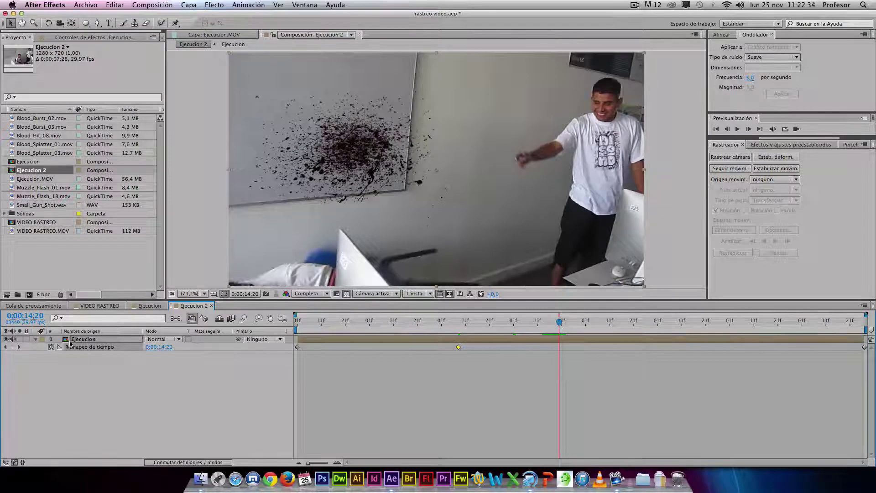
pyautogui.click(562, 376)
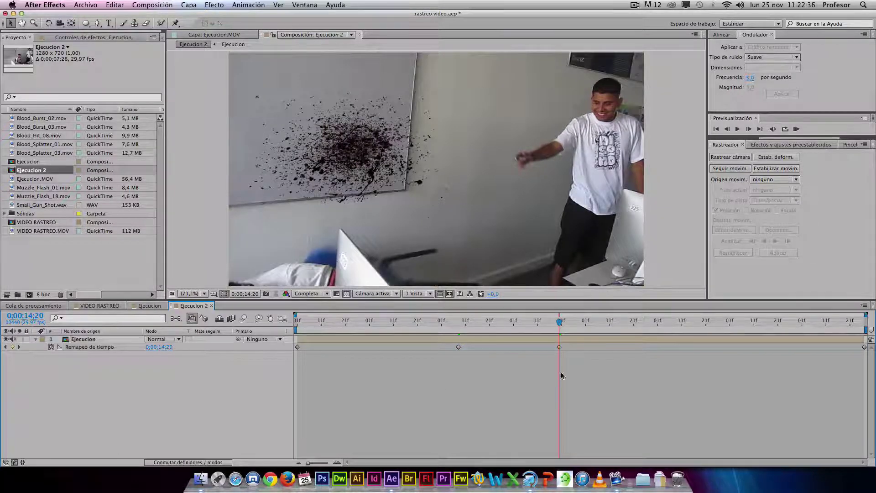
# Move the last two time remap keyframes earlier together, placing the first of them at 0;00;13;15, and preview from 0;00;12;09
pyautogui.moveTo(720, 356); pyautogui.dragTo(869, 350)
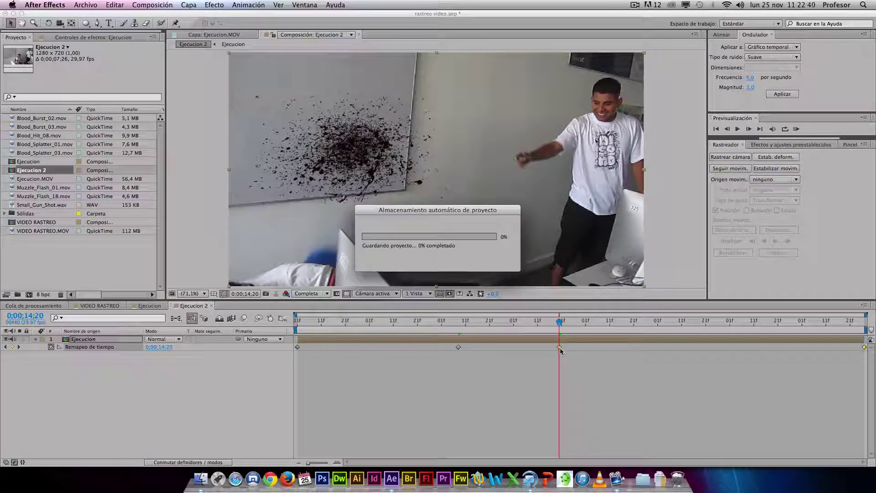
pyautogui.moveTo(560, 348); pyautogui.dragTo(389, 325)
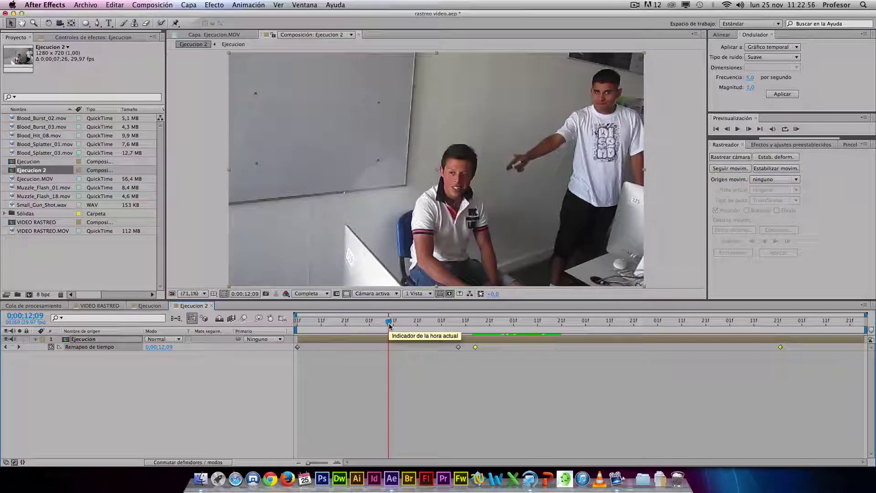
pyautogui.press('space')
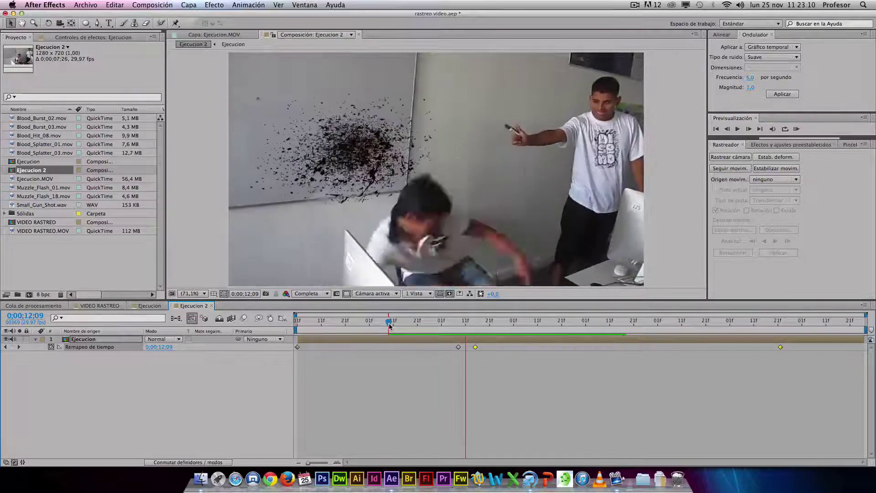
# Try a slow-motion fall by moving the third time remap keyframe out to about 0;00;16;07
pyautogui.click(576, 324)
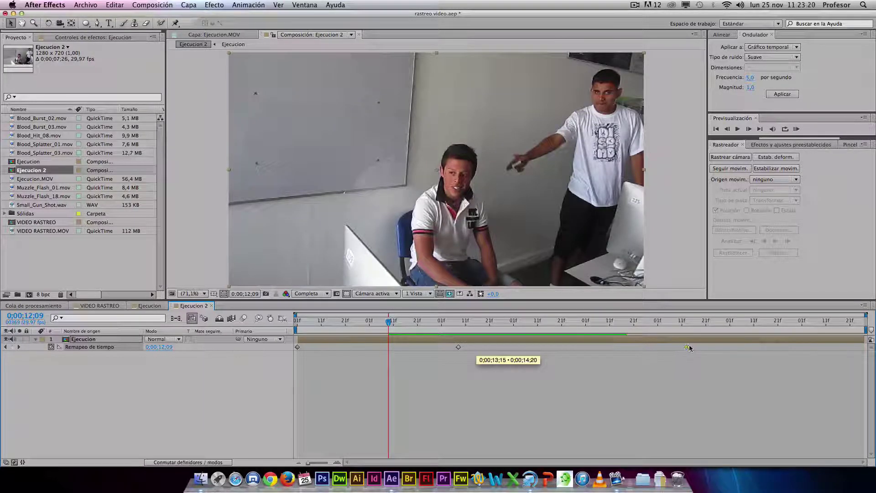
pyautogui.moveTo(689, 348); pyautogui.dragTo(670, 349)
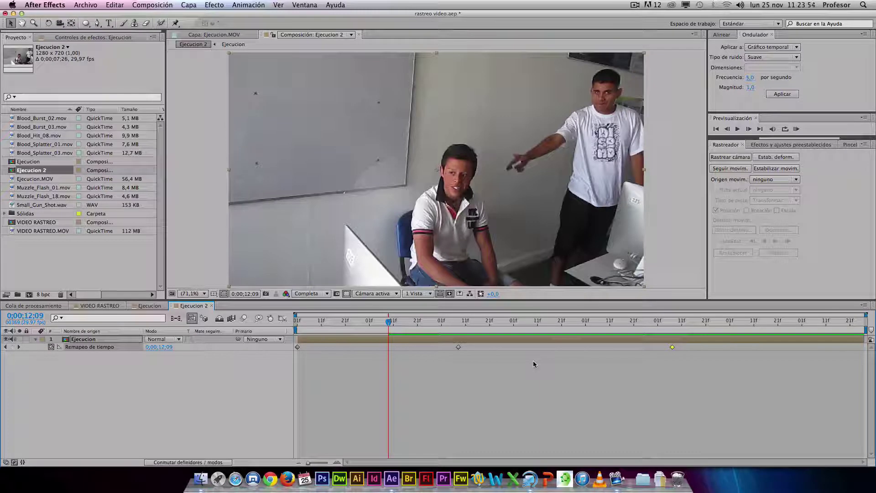
# Move the last two time remap keyframes back together, the first to about 0;00;13;16, and preview the fast fall from 0;00;12;05
pyautogui.moveTo(439, 322); pyautogui.dragTo(388, 322)
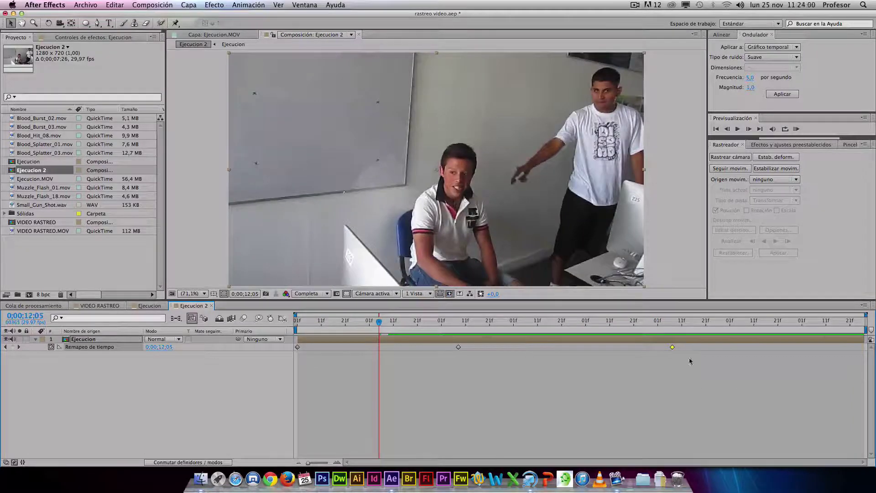
pyautogui.moveTo(467, 349); pyautogui.dragTo(479, 354)
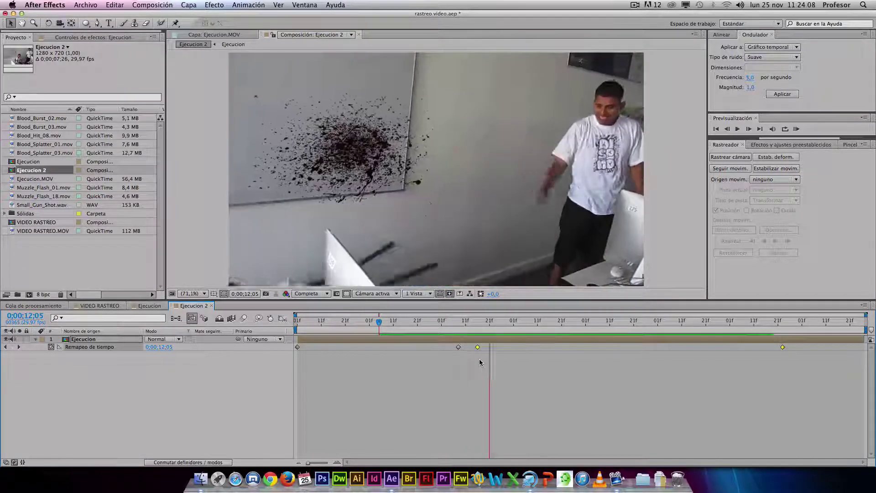
pyautogui.click(546, 388)
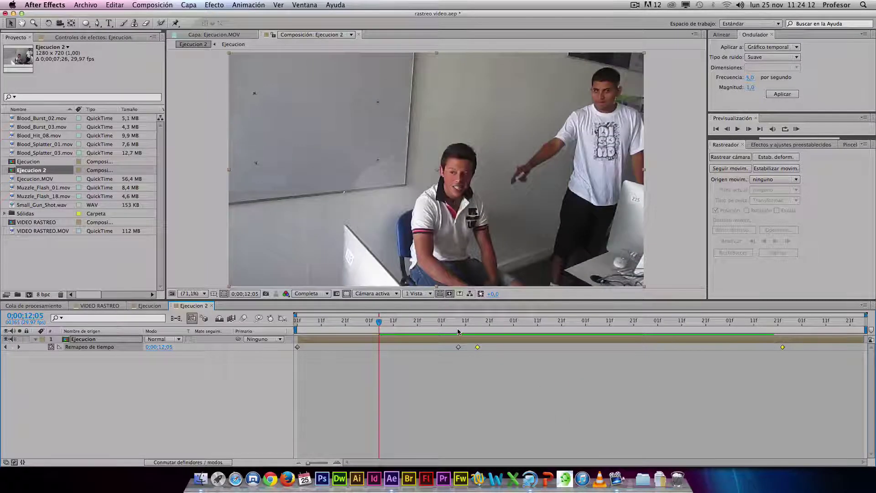